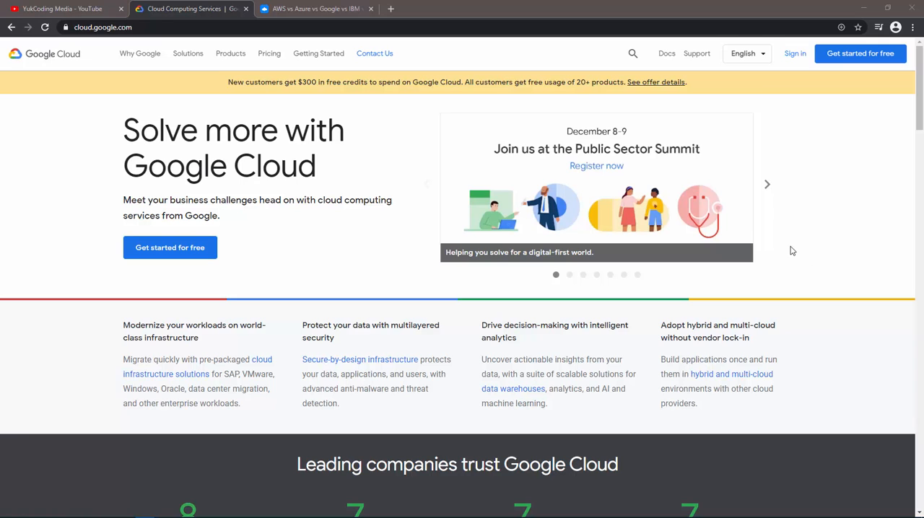
# Examine the public cloud services comparison table from Compute through Artificial Intelligence and return to its header, closing the comparison page when done.
pyautogui.click(345, 6)
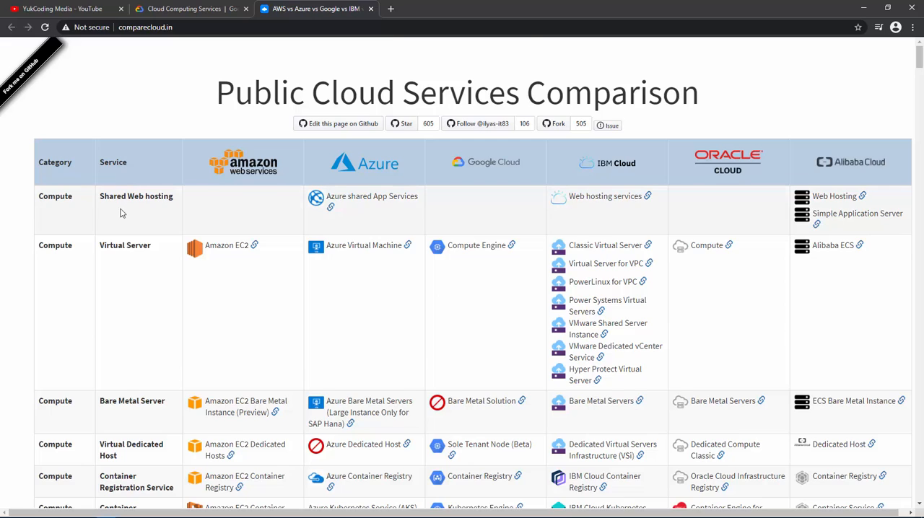
pyautogui.scroll(-2, 123, 216)
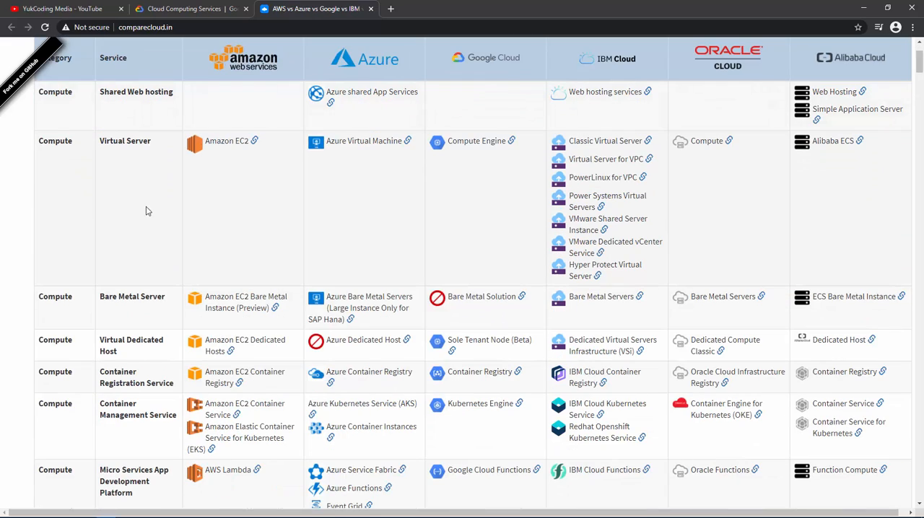
pyautogui.scroll(-6, 141, 210)
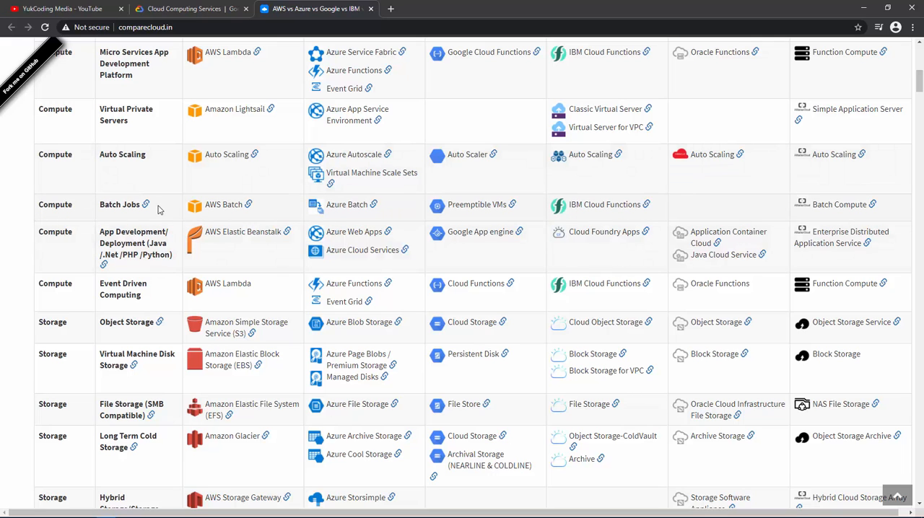
pyautogui.scroll(-2, 159, 216)
pyautogui.scroll(-1, 158, 266)
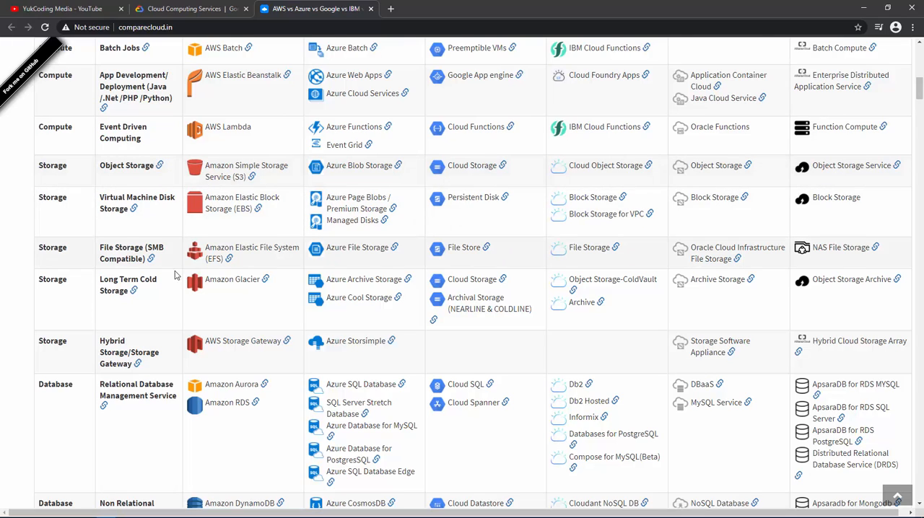
pyautogui.scroll(-10, 177, 289)
pyautogui.scroll(-20, 176, 303)
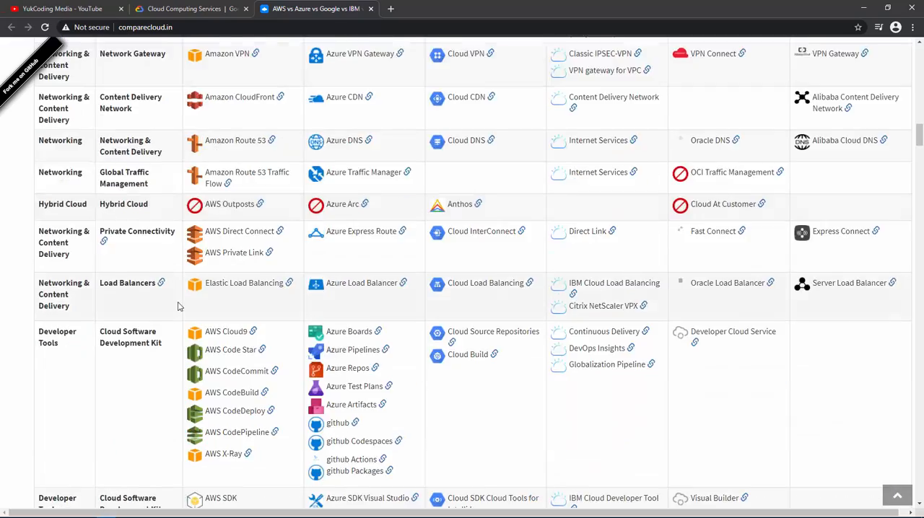
pyautogui.scroll(-9, 177, 308)
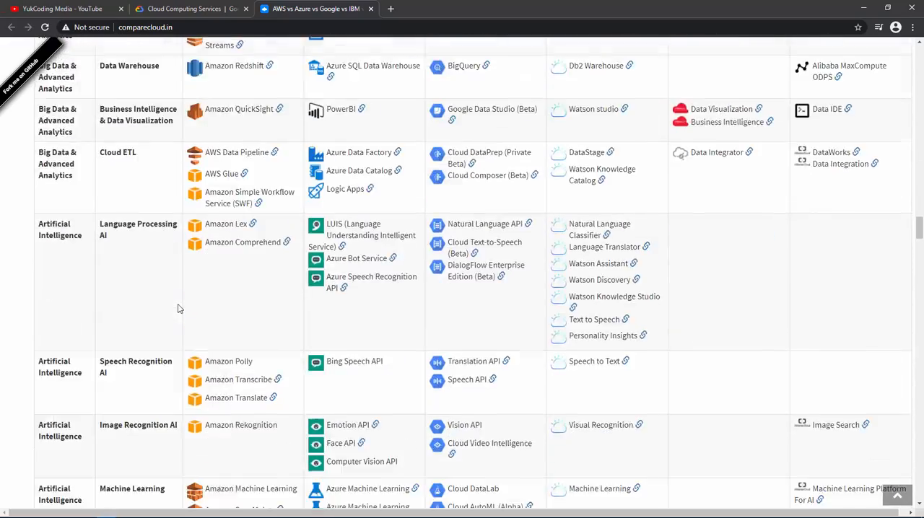
pyautogui.scroll(4, 178, 308)
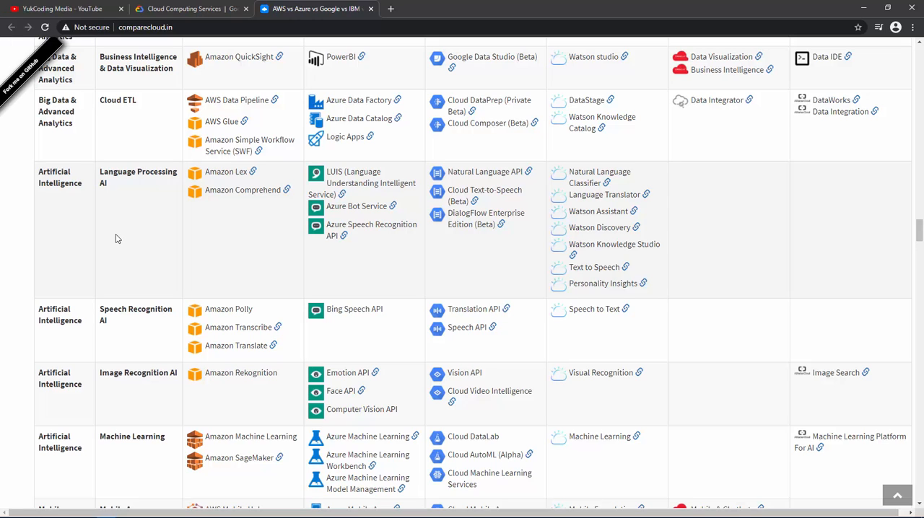
pyautogui.scroll(-2, 130, 234)
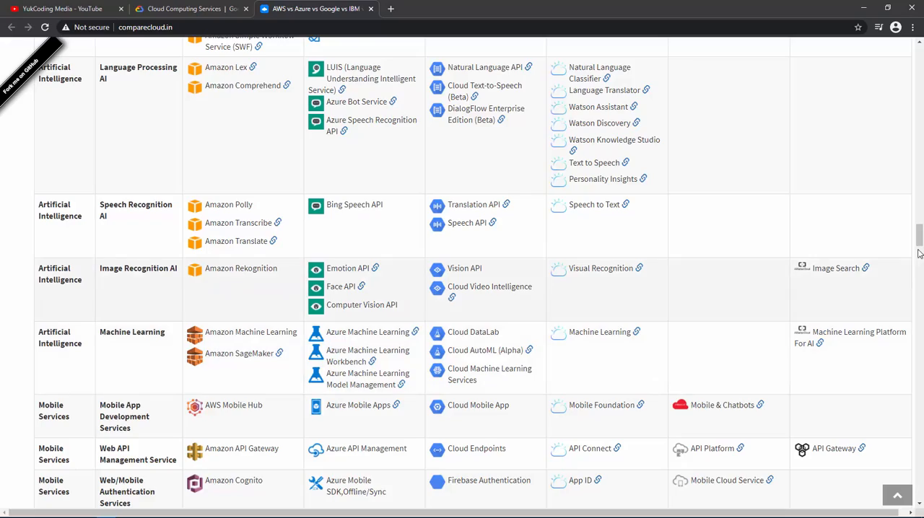
pyautogui.moveTo(919, 237); pyautogui.dragTo(920, 44)
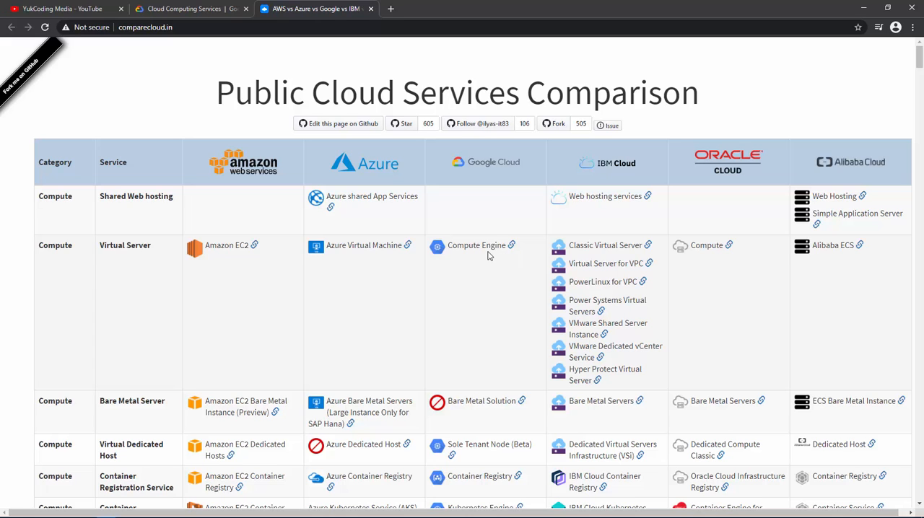
pyautogui.click(371, 9)
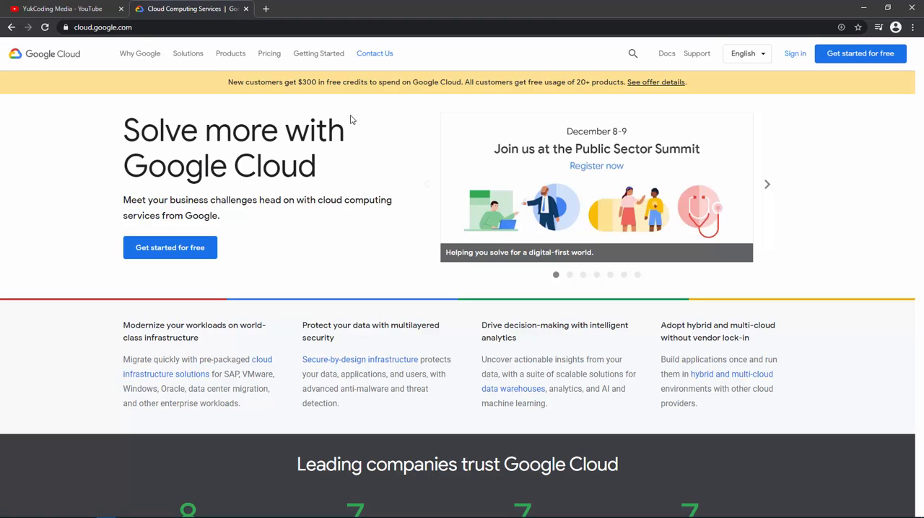
# Sign in to Google Cloud with the first listed Google account by entering the account password.
pyautogui.click(788, 58)
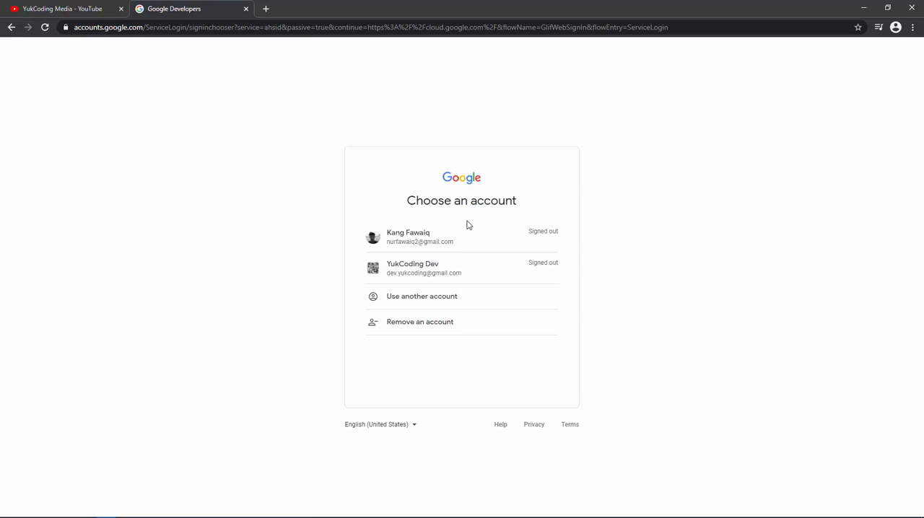
pyautogui.click(453, 238)
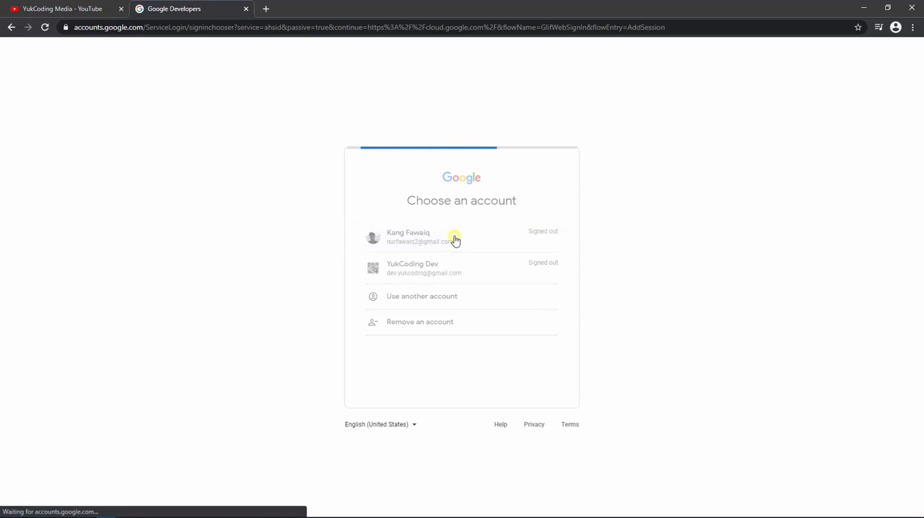
pyautogui.write('••••••••••••••')
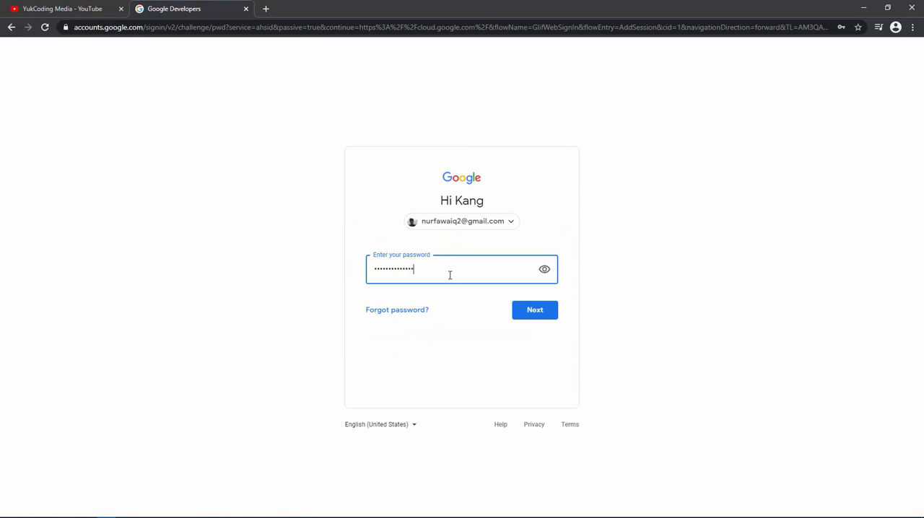
pyautogui.press('Return')
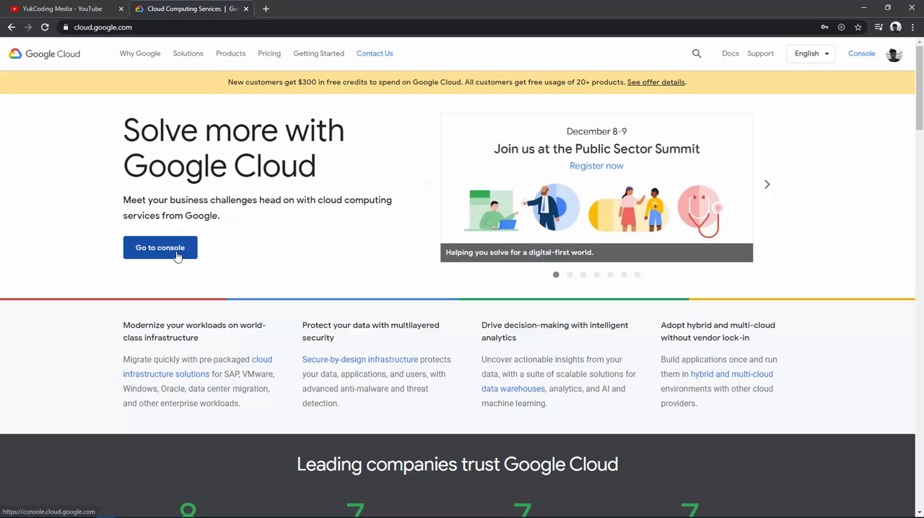
# Open the Google Cloud console and go to the VM instances page of Compute Engine.
pyautogui.click(865, 59)
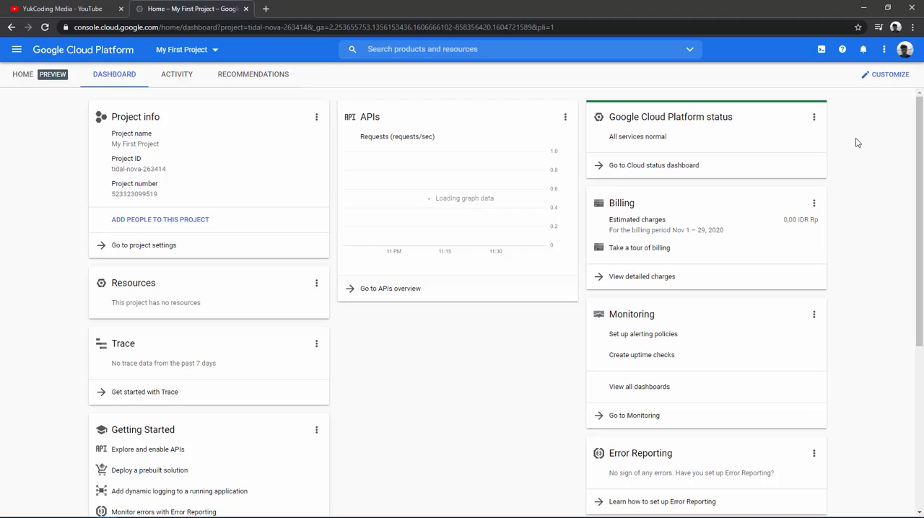
pyautogui.click(16, 47)
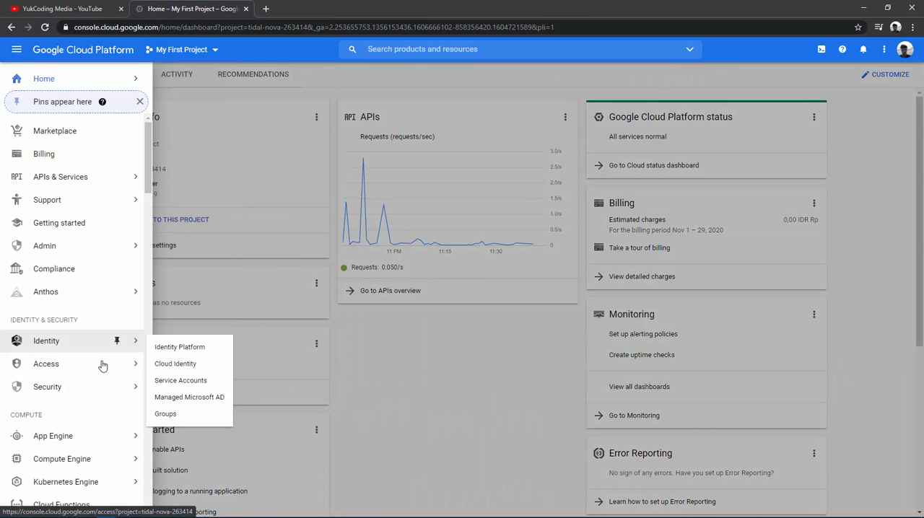
pyautogui.scroll(-3, 108, 361)
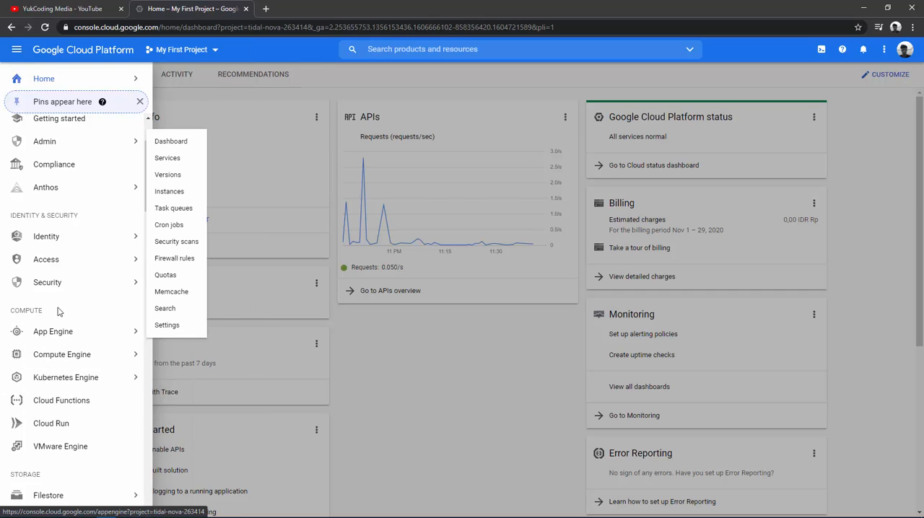
pyautogui.moveTo(91, 364)
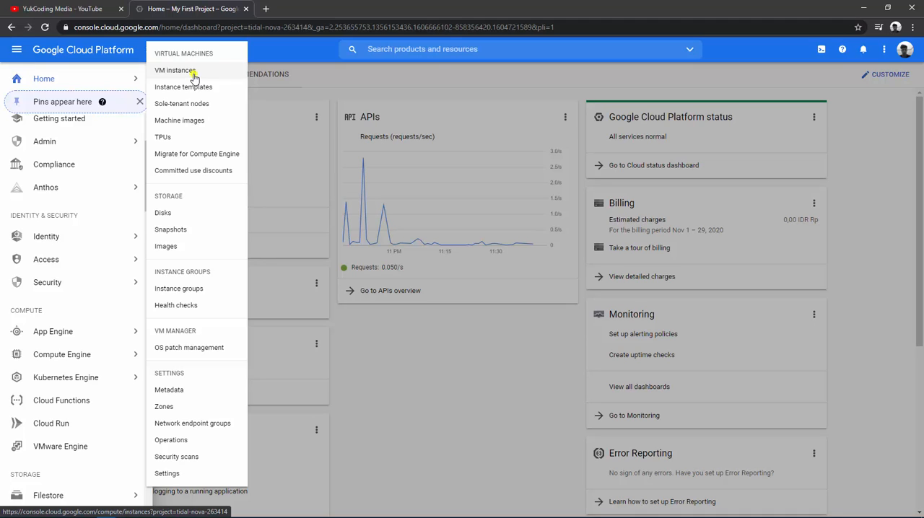
pyautogui.click(193, 75)
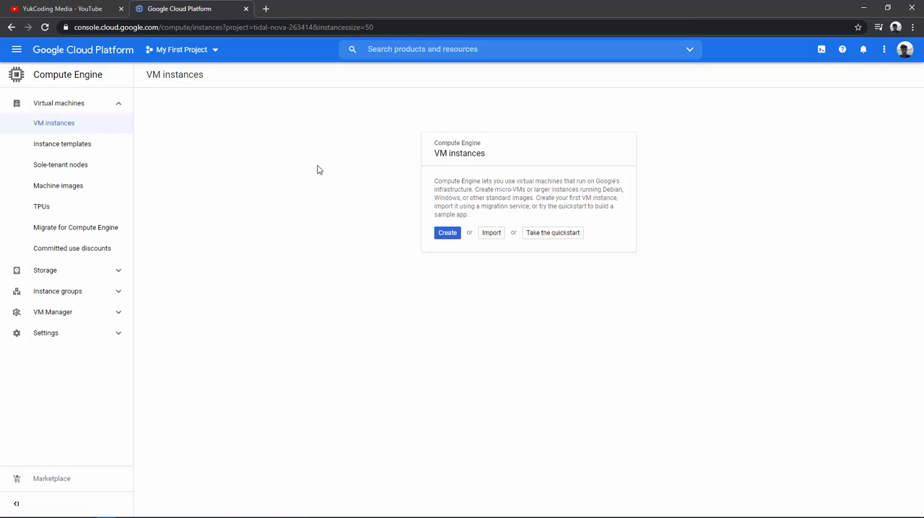
# Begin creating a new VM instance and name it server-yukcoding-1.
pyautogui.click(447, 240)
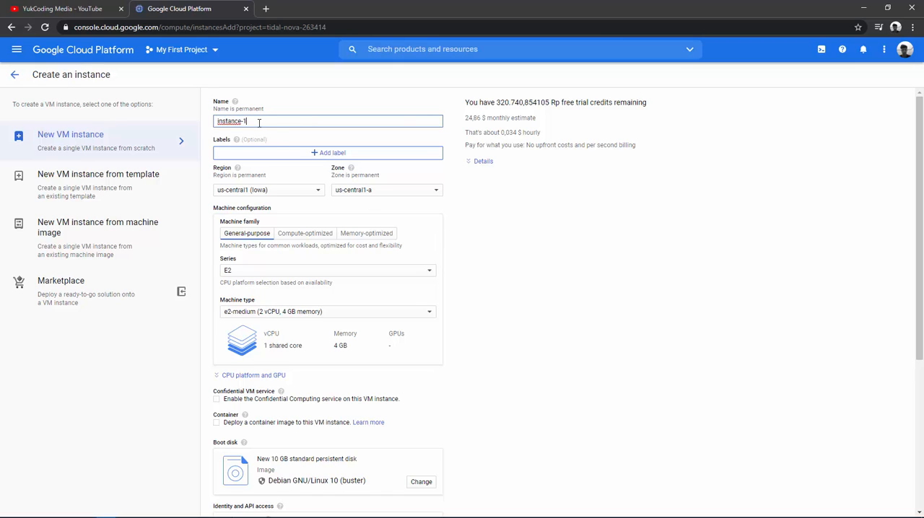
pyautogui.moveTo(256, 121); pyautogui.dragTo(207, 124)
pyautogui.write('server-yukcoding')
# Set the instance's region to asia-southeast2 (Jakarta) and its zone to asia-southeast2-a.
pyautogui.click(289, 191)
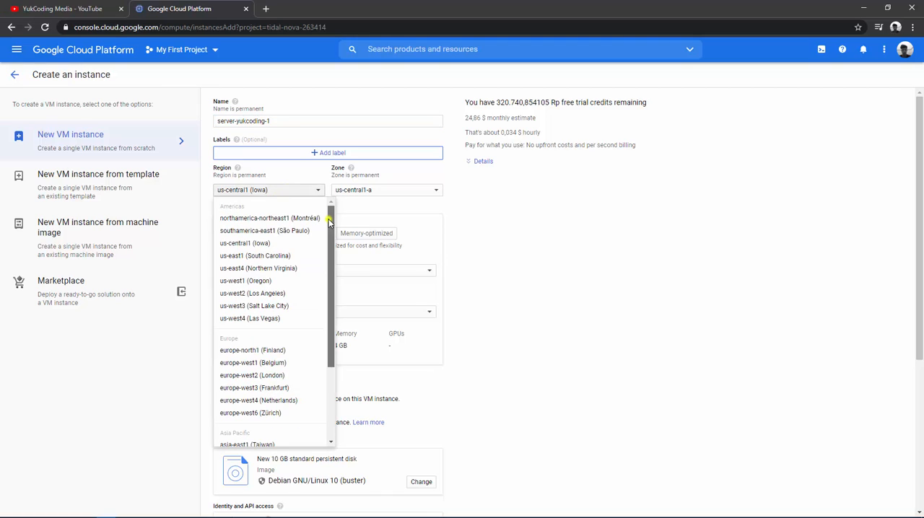
pyautogui.moveTo(329, 213); pyautogui.dragTo(340, 304)
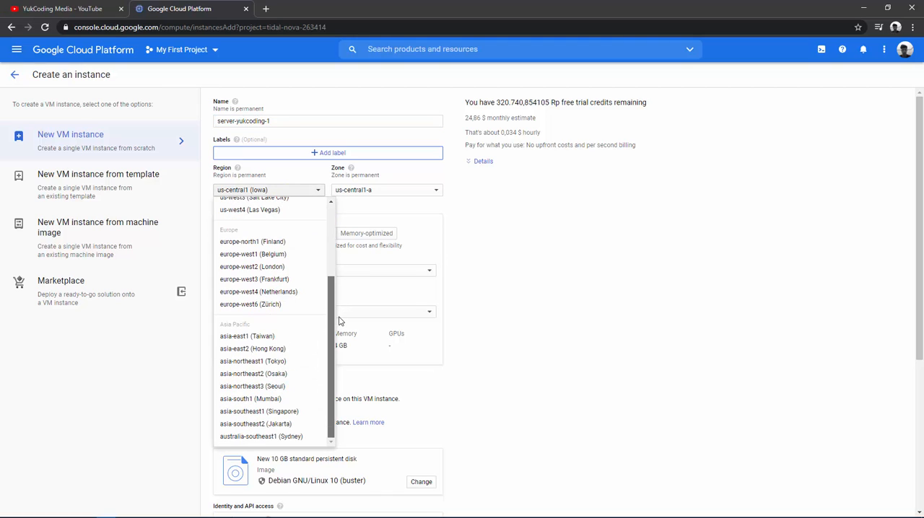
pyautogui.click(296, 425)
pyautogui.click(383, 190)
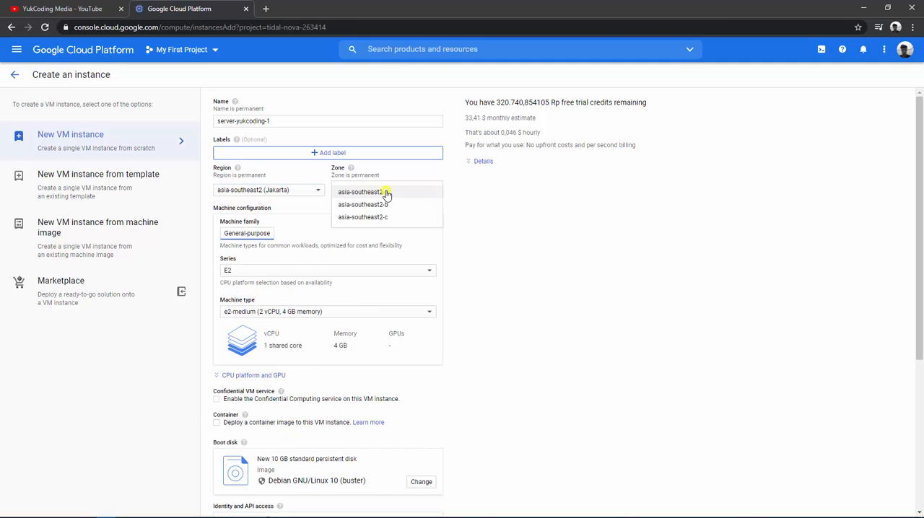
pyautogui.click(403, 191)
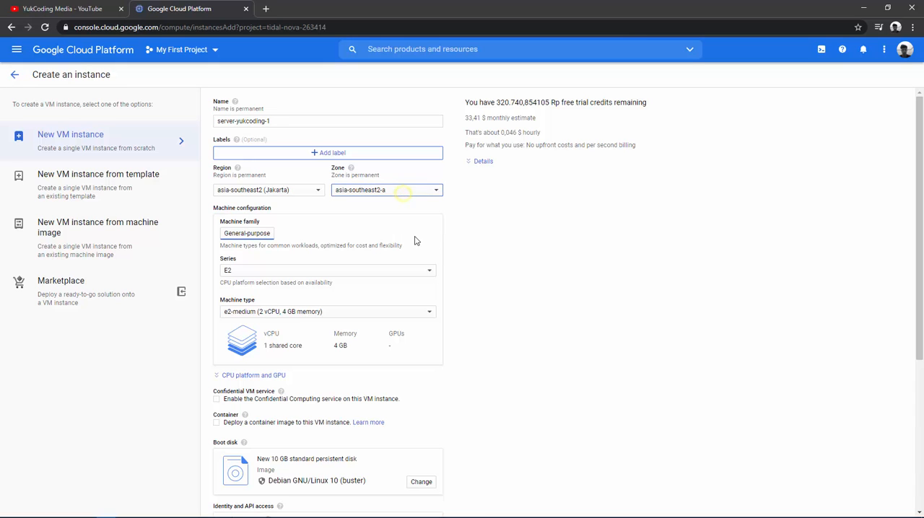
# Check the monthly cost estimate and set the machine type to e2-micro (2 vCPU, 1 GB memory).
pyautogui.scroll(-1, 484, 273)
pyautogui.scroll(1, 483, 273)
pyautogui.moveTo(466, 120)
pyautogui.mouseDown()
pyautogui.moveTo(473, 130)
pyautogui.moveTo(482, 118)
pyautogui.mouseUp()
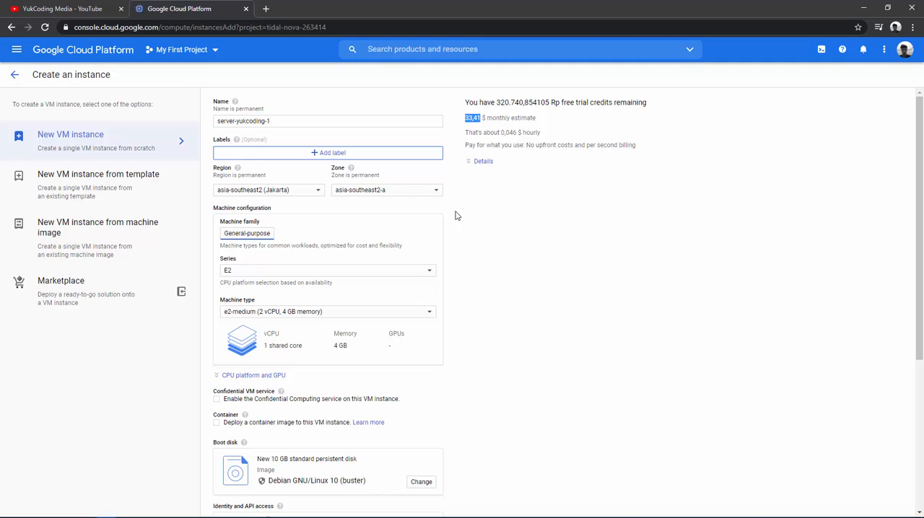
pyautogui.click(302, 315)
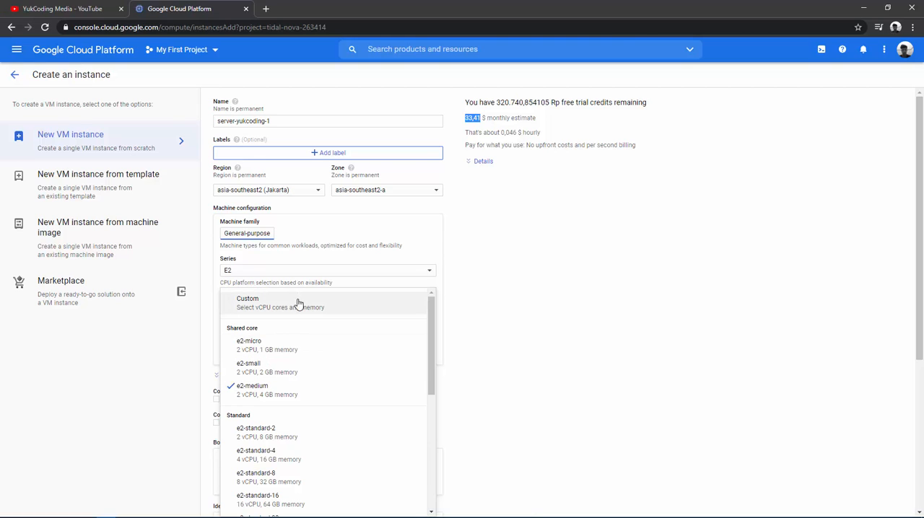
pyautogui.click(300, 350)
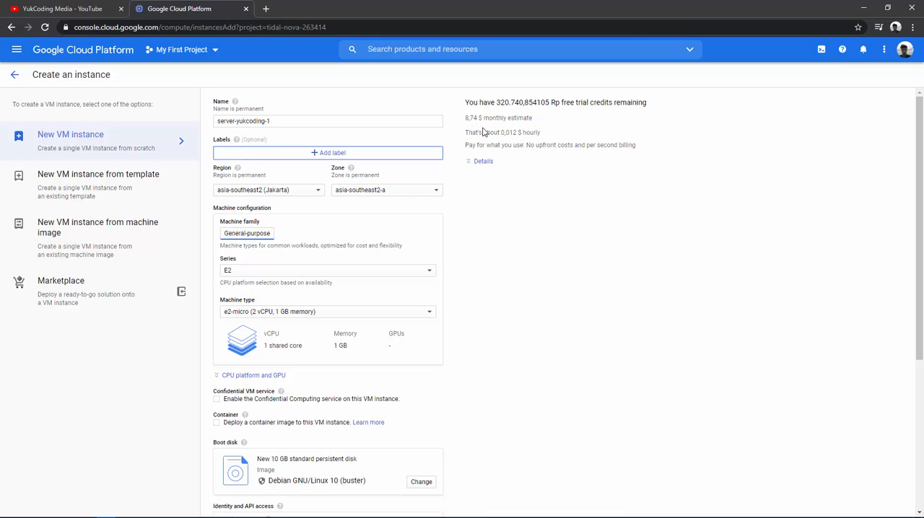
# Change the boot disk image to the Ubuntu operating system, version Ubuntu 20.04 LTS.
pyautogui.scroll(-3, 483, 265)
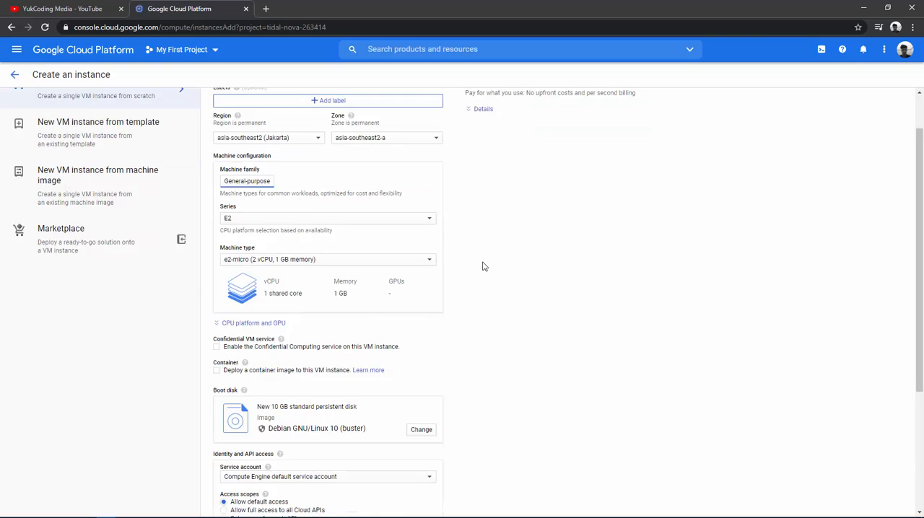
pyautogui.scroll(-1, 483, 264)
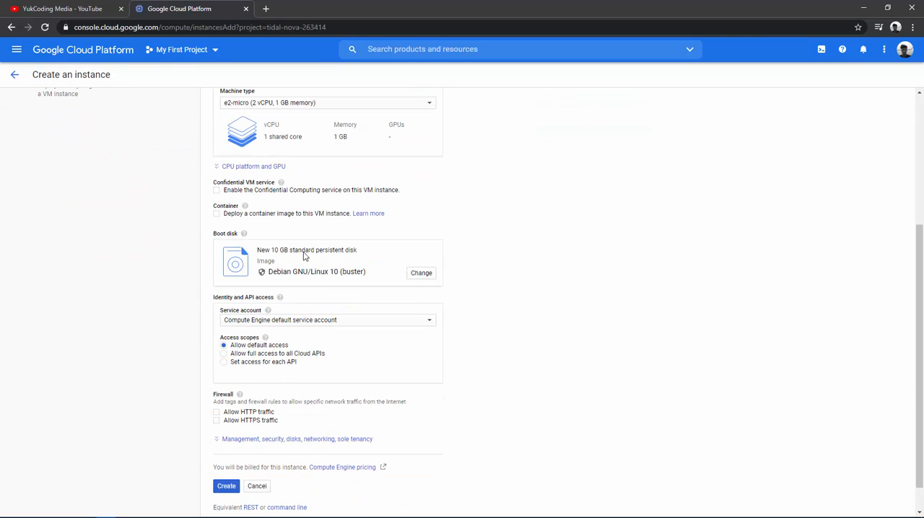
pyautogui.click(420, 276)
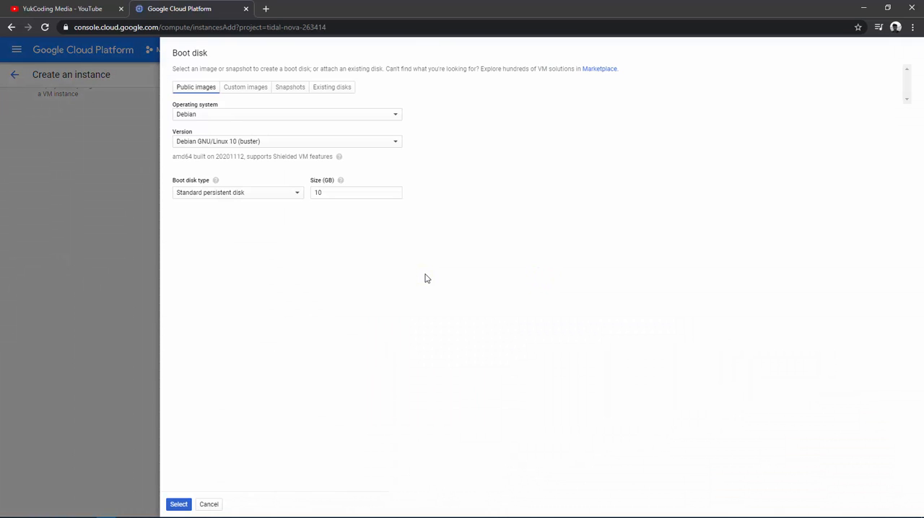
pyautogui.click(301, 115)
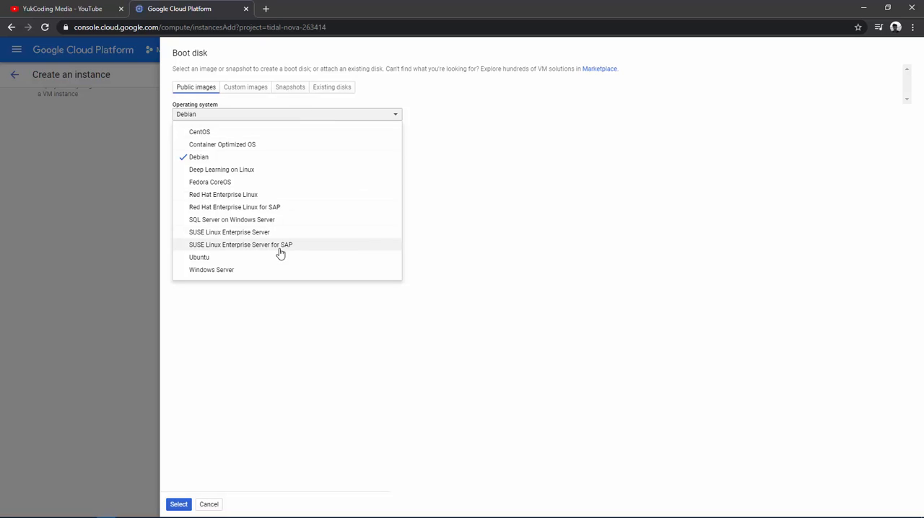
pyautogui.click(255, 258)
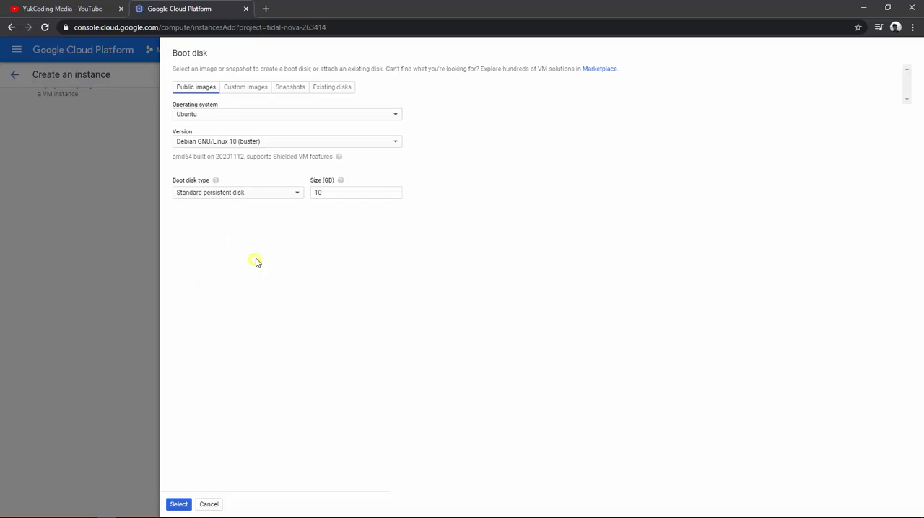
pyautogui.click(267, 144)
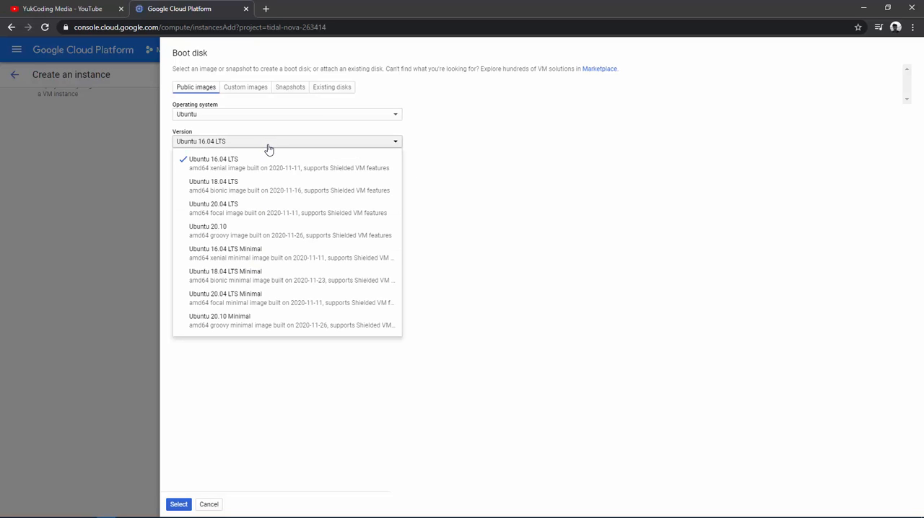
pyautogui.click(292, 217)
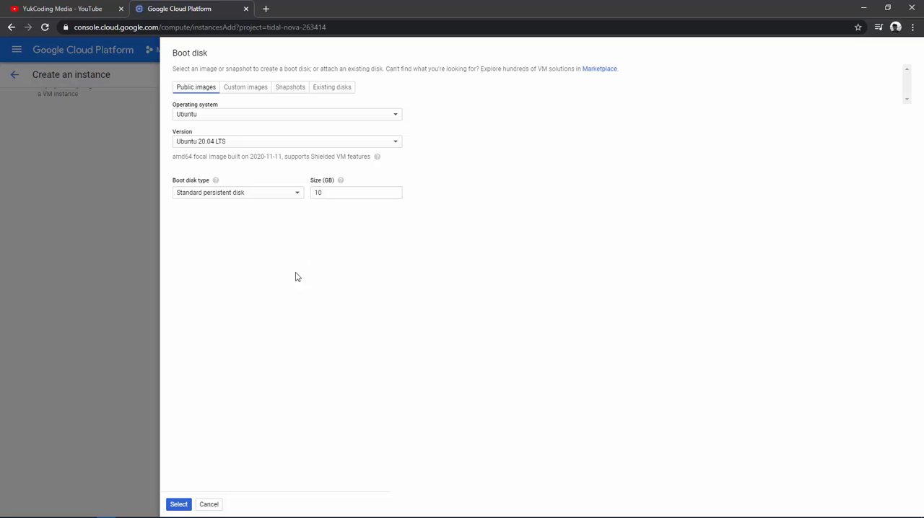
pyautogui.click(179, 504)
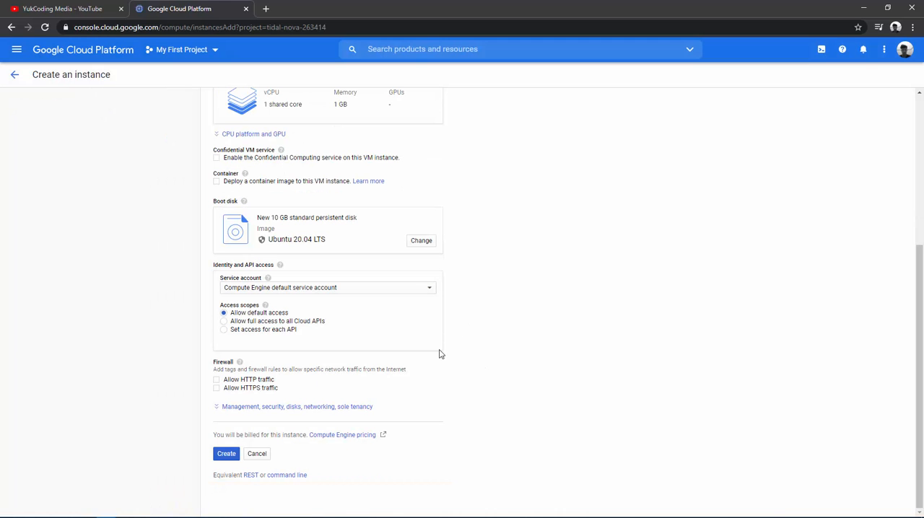
# Allow HTTP and HTTPS traffic through the firewall and create the VM instance.
pyautogui.click(232, 382)
pyautogui.click(234, 390)
pyautogui.click(229, 456)
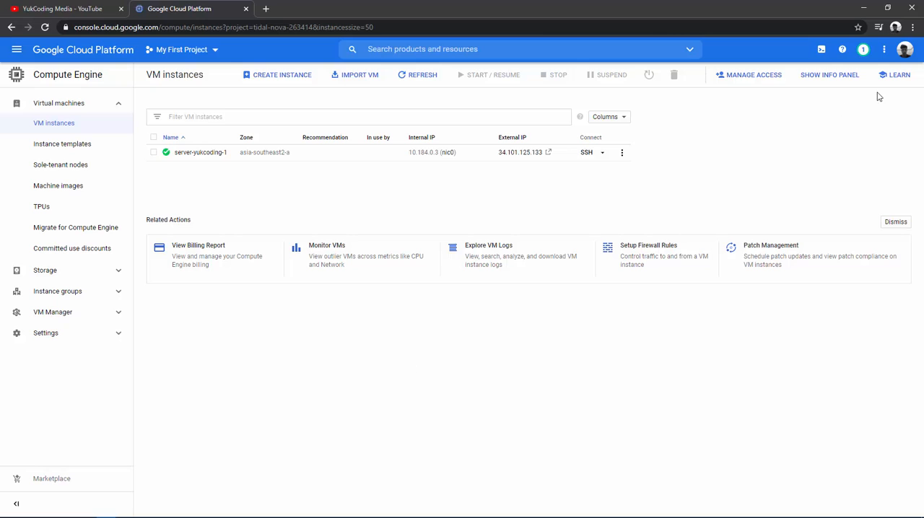
# Review the recent notifications and the available actions for the server-yukcoding-1 instance.
pyautogui.click(867, 51)
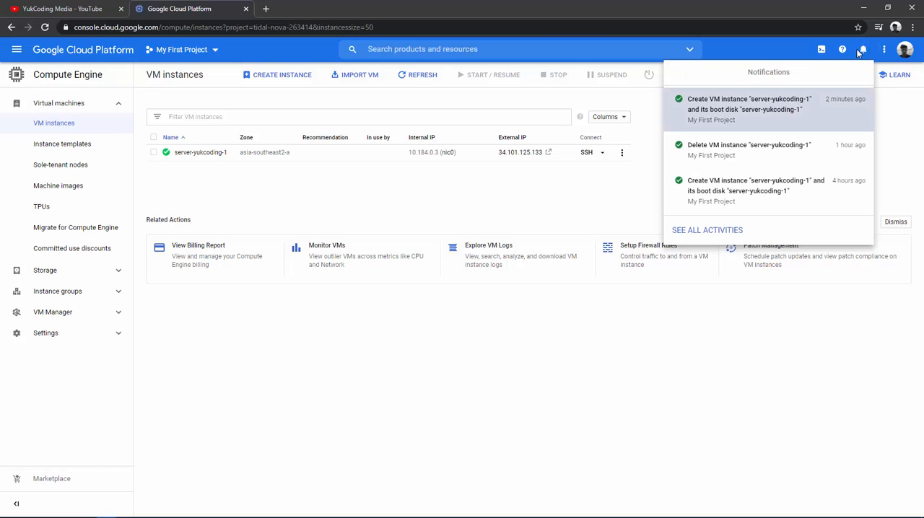
pyautogui.click(870, 52)
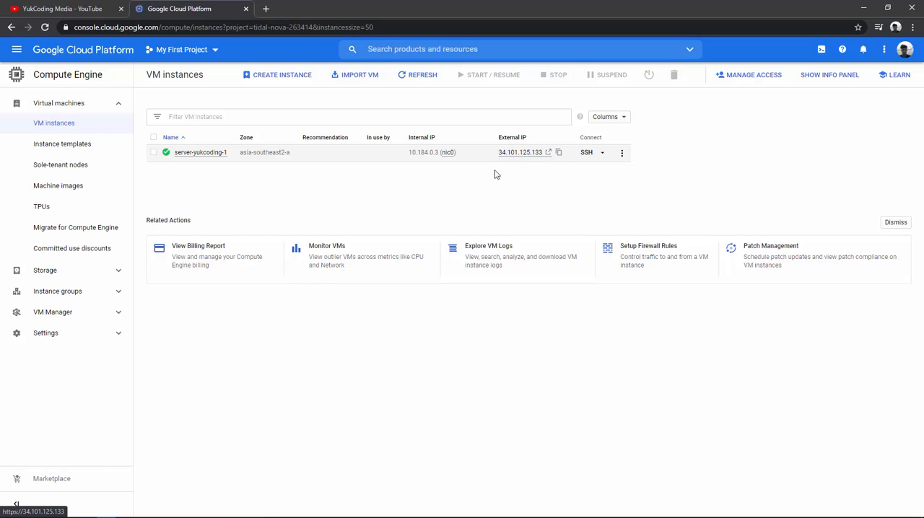
pyautogui.click(622, 154)
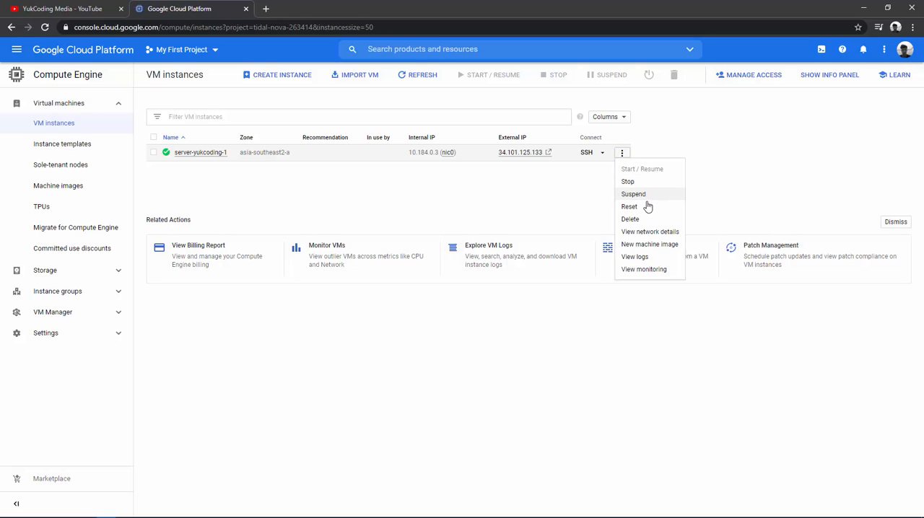
pyautogui.click(723, 178)
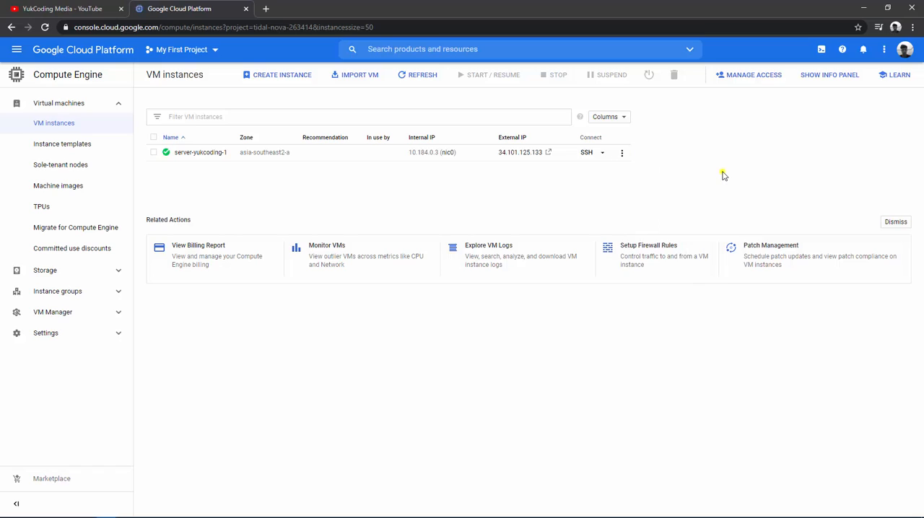
# Open an SSH session to server-yukcoding-1 in a browser window and place that window near the middle of the screen.
pyautogui.click(602, 153)
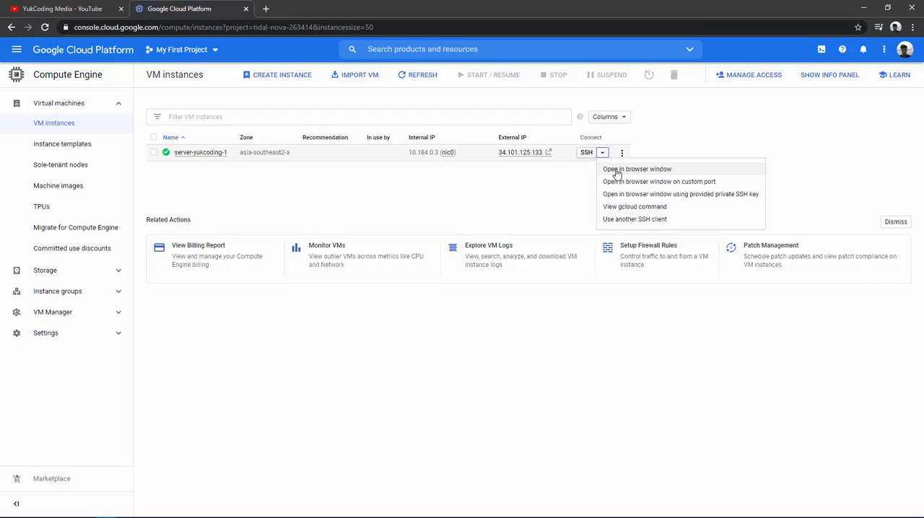
pyautogui.click(586, 157)
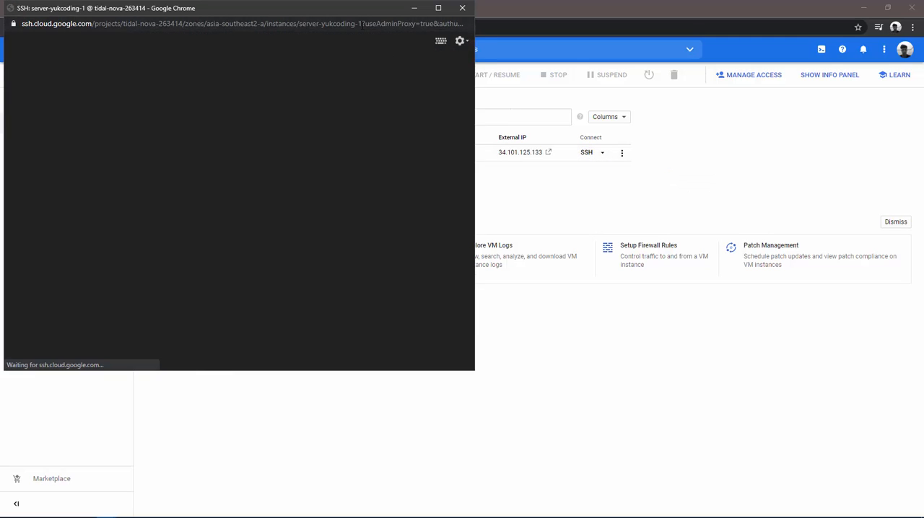
pyautogui.moveTo(342, 11); pyautogui.dragTo(583, 89)
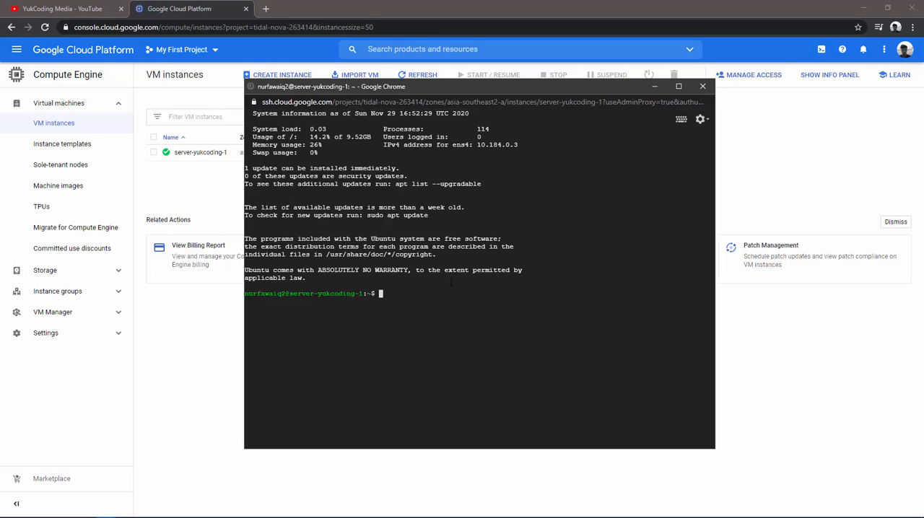
pyautogui.moveTo(536, 88); pyautogui.dragTo(513, 98)
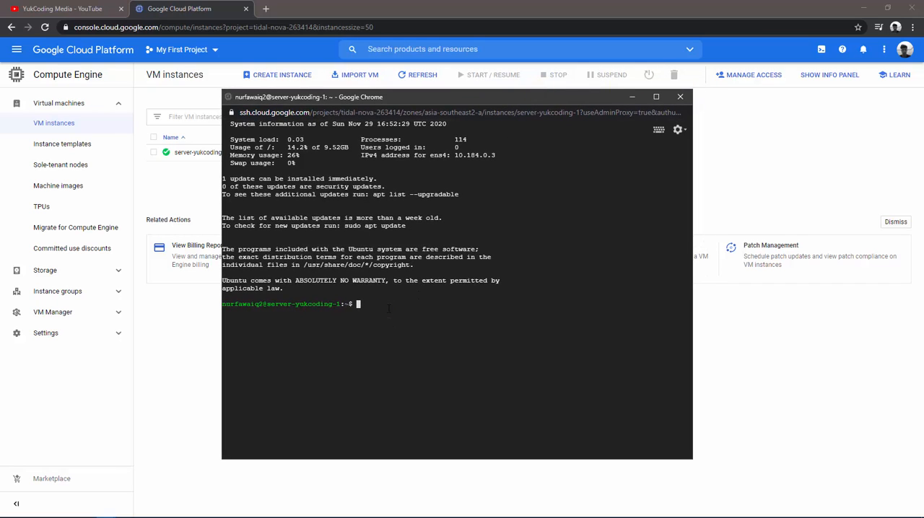
# Refresh the server's package lists with sudo apt update.
pyautogui.write('sudo apt update')
pyautogui.press('Return')
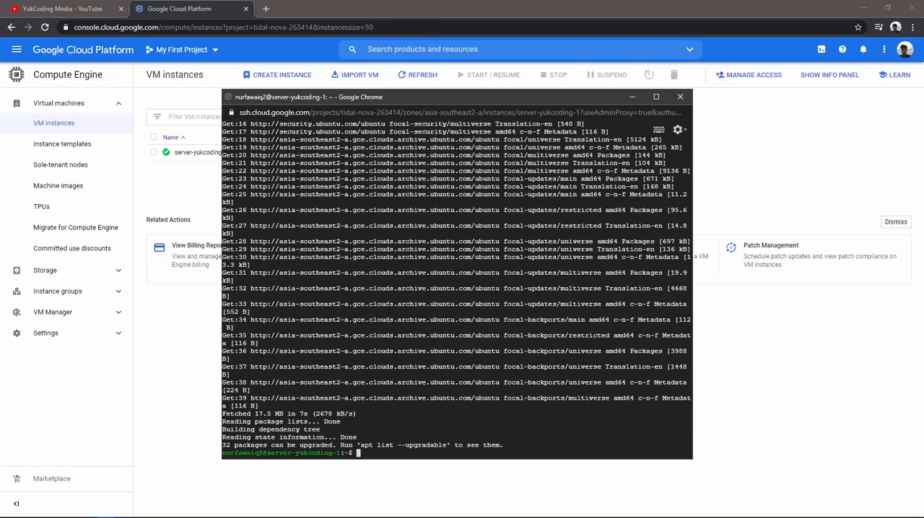
# Upgrade the server's installed packages with sudo apt upgrade and agree to continue.
pyautogui.press('Up')
pyautogui.press('BackSpace')
pyautogui.press('BackSpace')
pyautogui.press('BackSpace')
pyautogui.press('BackSpace')
pyautogui.write('grade')
pyautogui.press('Return')
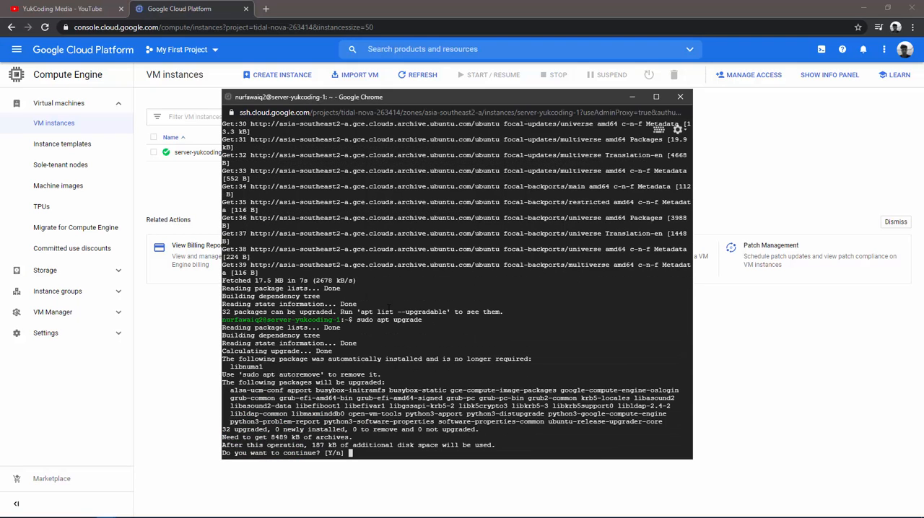
pyautogui.write('y')
pyautogui.press('Return')
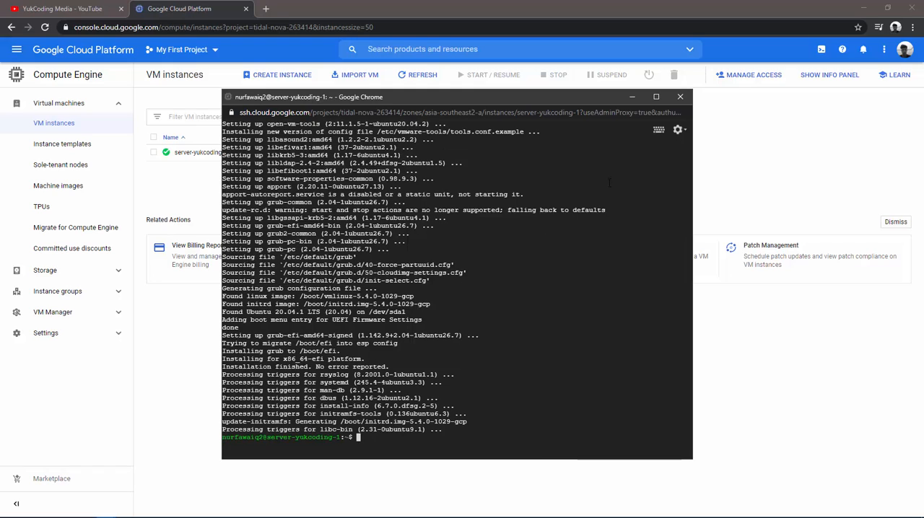
# Copy the instance's external IP 34.101.125.133 and visit it in a new browser tab to test for a web server.
pyautogui.click(744, 149)
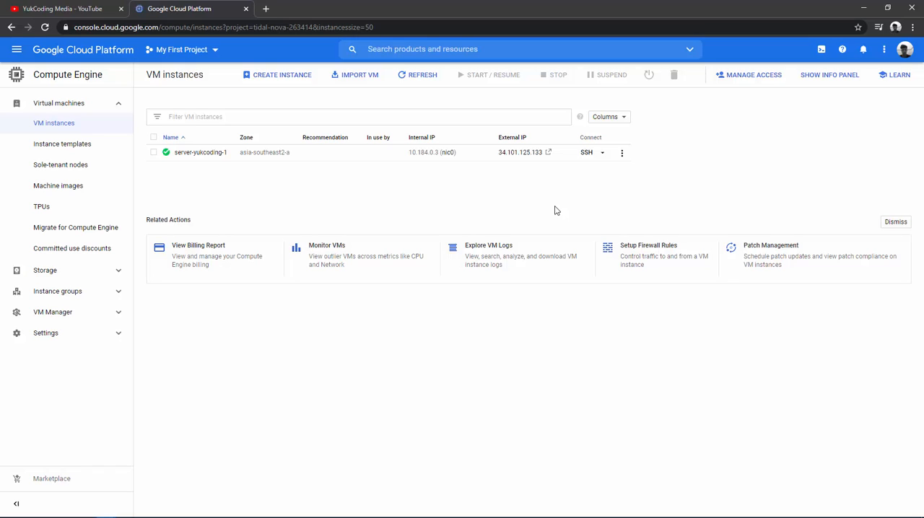
pyautogui.moveTo(490, 153); pyautogui.dragTo(544, 157)
pyautogui.hotkey('ctrl', 'c')
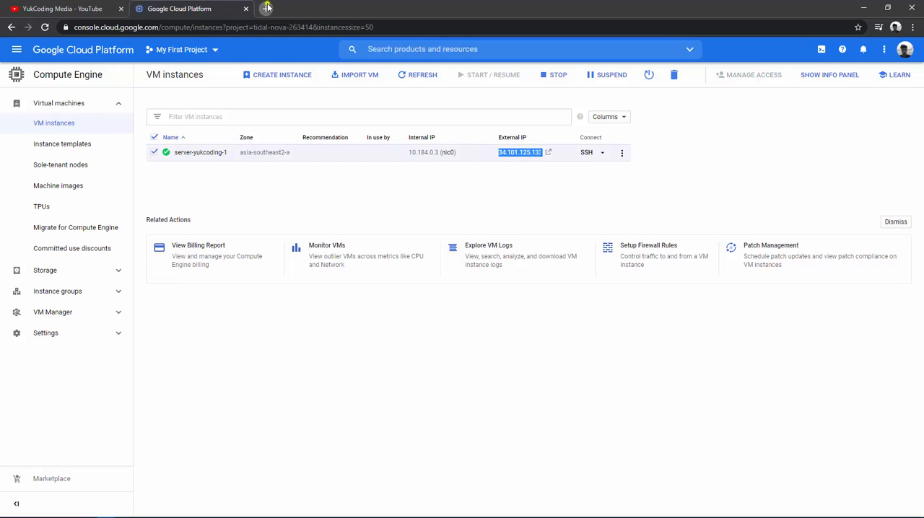
pyautogui.click(266, 7)
pyautogui.hotkey('ctrl', 'v')
pyautogui.press('Return')
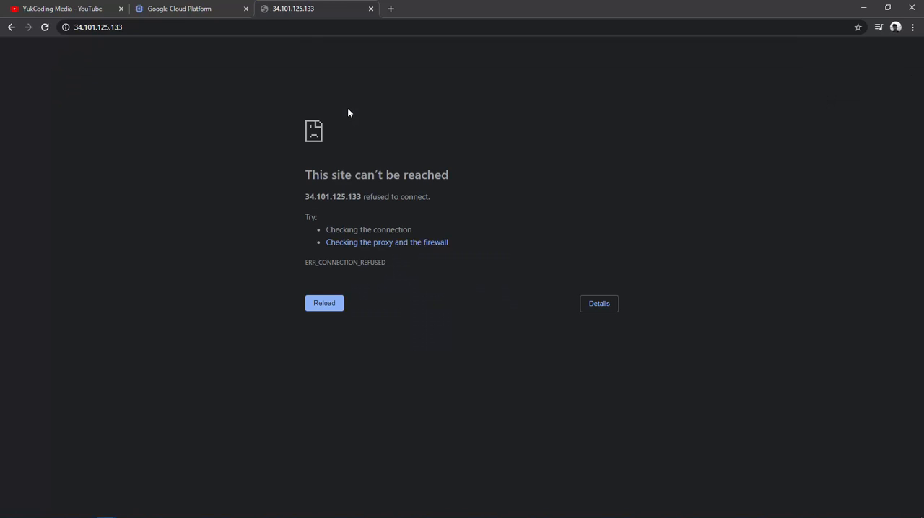
pyautogui.press('F5')
# Switch to the SSH session and install Apache with sudo apt install apache2, agreeing to continue.
pyautogui.hotkey('alt', 'Tab')
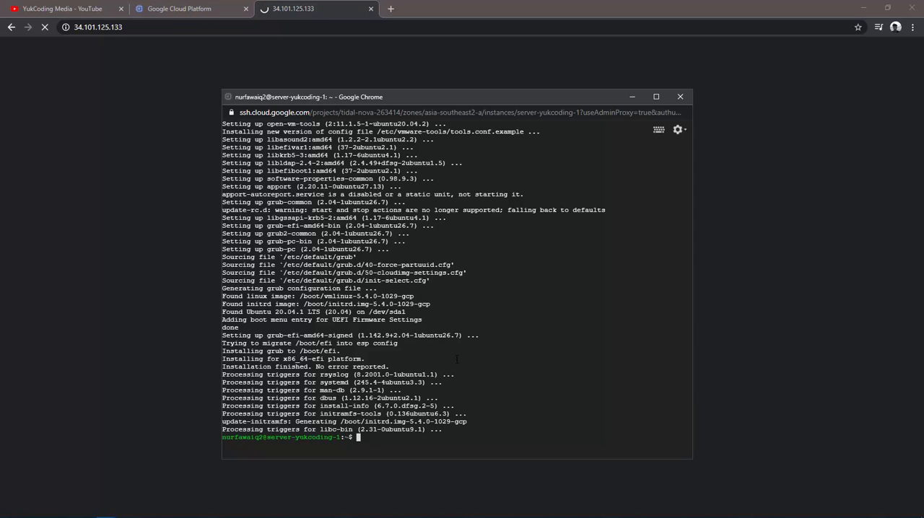
pyautogui.write('sudo apt install apache2')
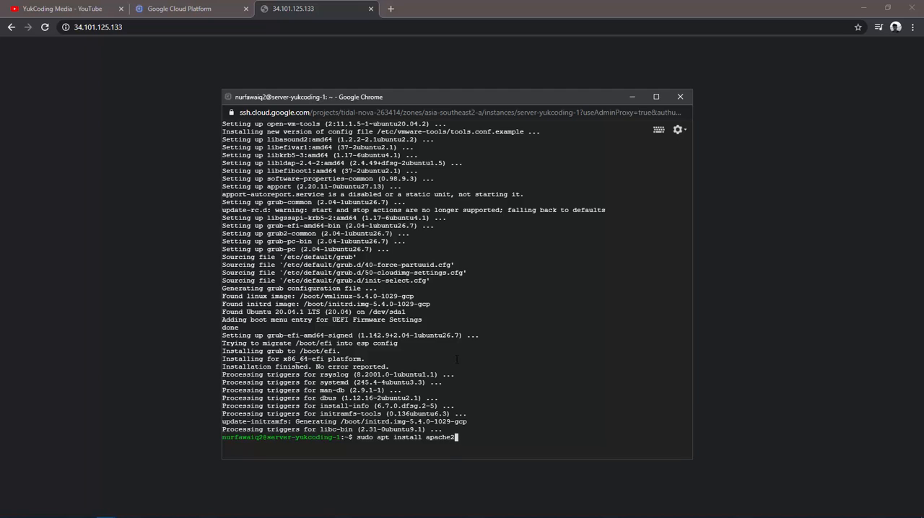
pyautogui.press('Return')
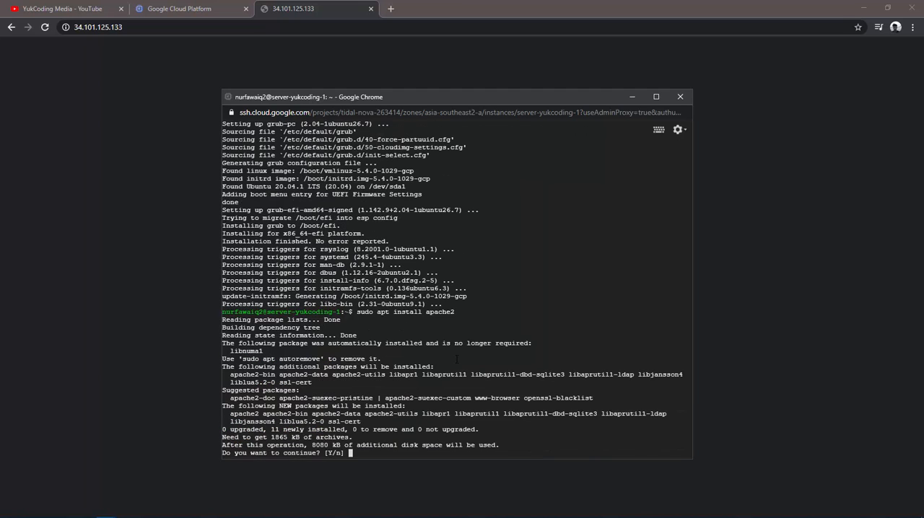
pyautogui.write('y')
pyautogui.press('Return')
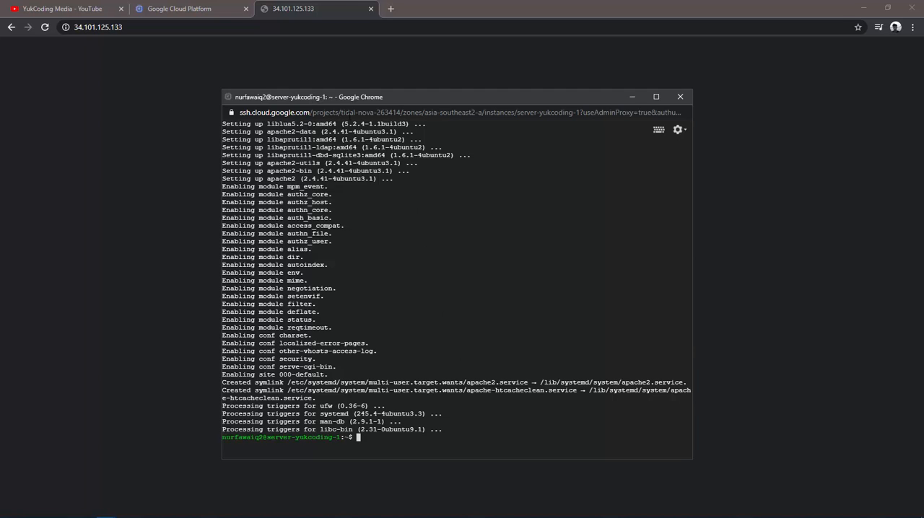
# Load 34.101.125.133 in the browser again to check the Apache web server's page.
pyautogui.click(250, 26)
pyautogui.press('Return')
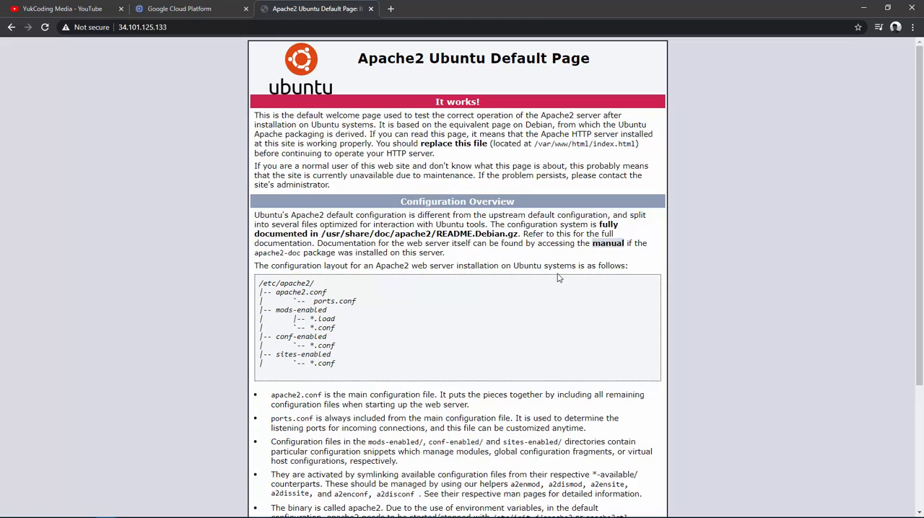
pyautogui.hotkey('alt', 'Tab')
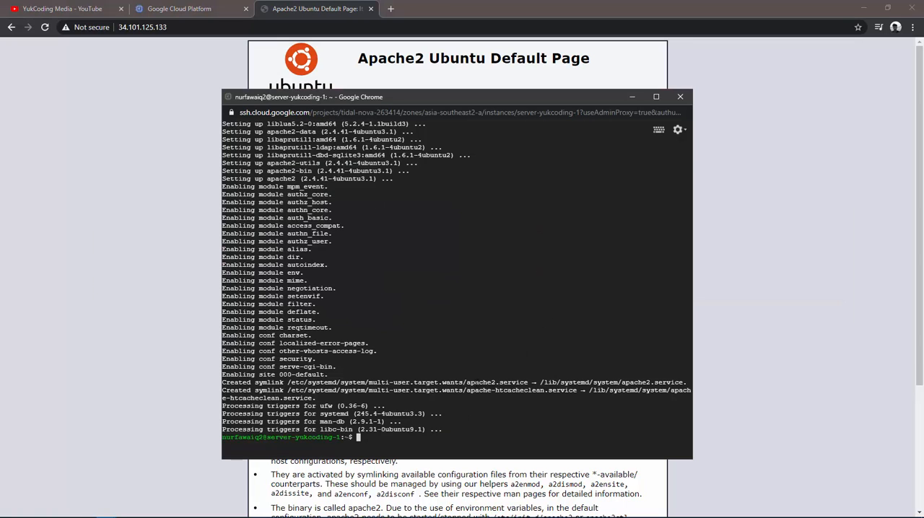
pyautogui.hotkey('alt', 'Tab')
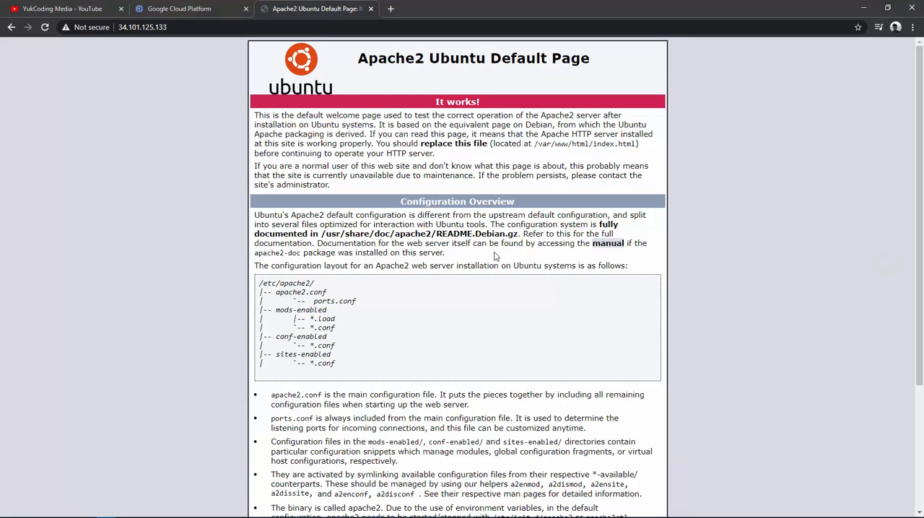
# In the SSH session, change to the /var/www/html/ directory and list its files.
pyautogui.hotkey('alt', 'Tab')
pyautogui.click(399, 434)
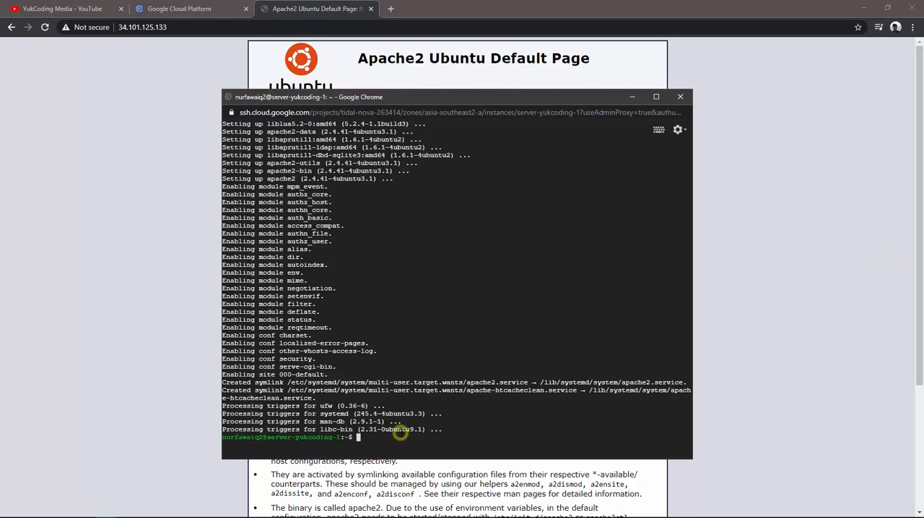
pyautogui.write('cd /var/www/')
pyautogui.press('Tab')
pyautogui.press('Return')
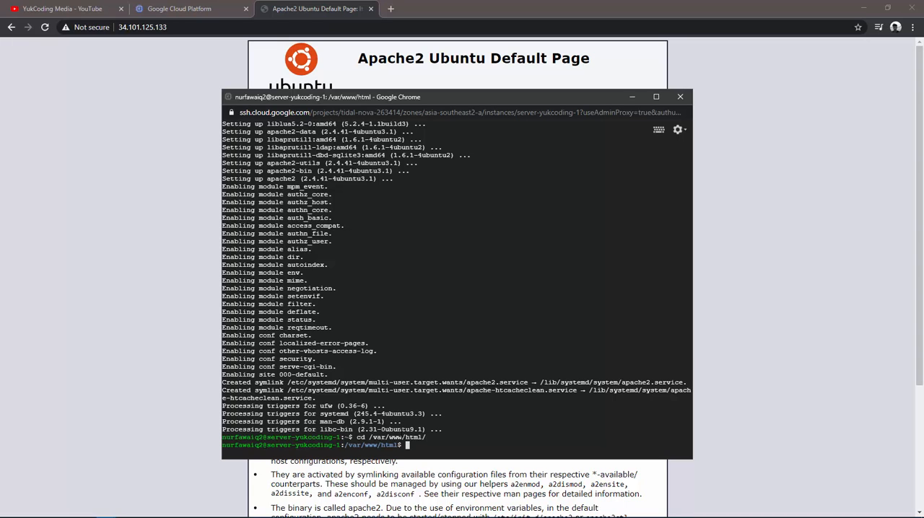
pyautogui.write('ls')
pyautogui.press('Return')
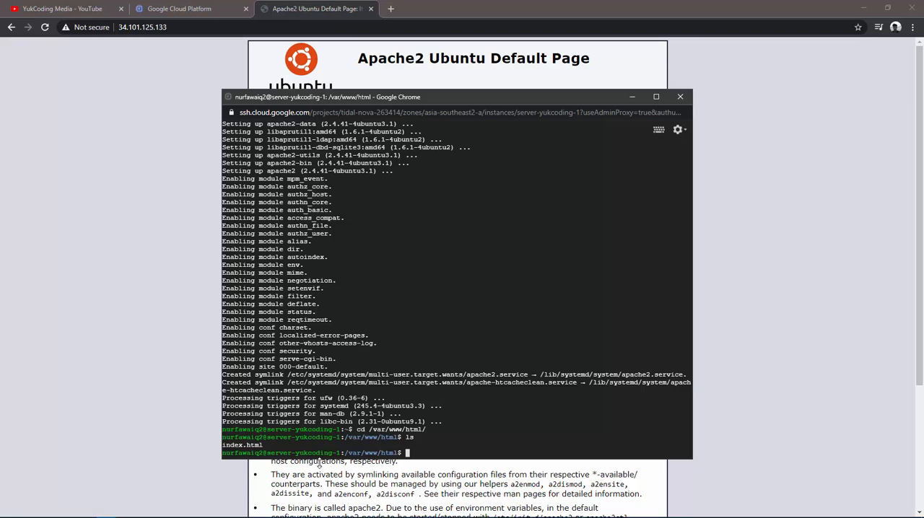
# Check the Apache page once more, and open index.html in nano with sudo in the SSH session.
pyautogui.click(105, 171)
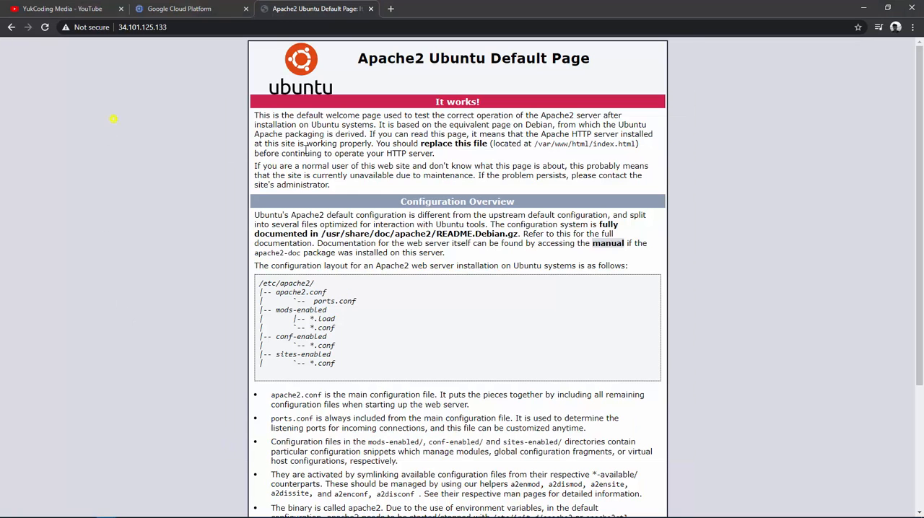
pyautogui.click(435, 454)
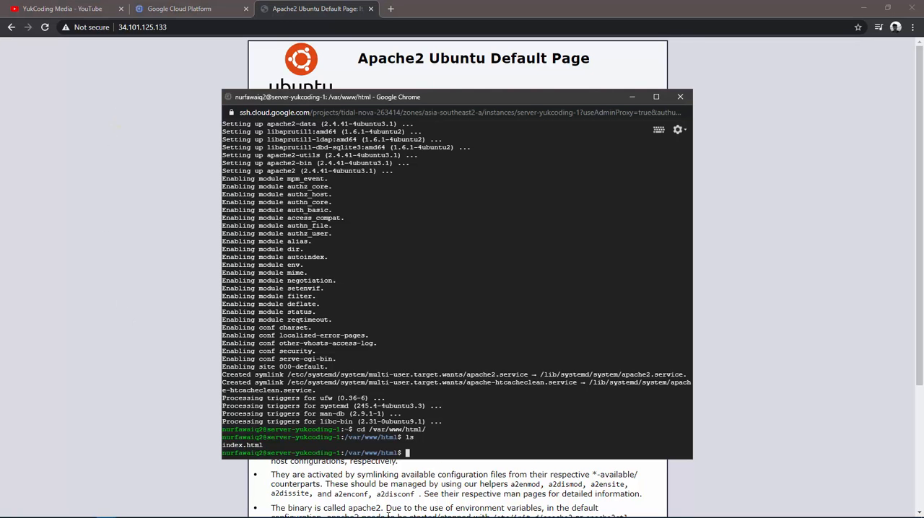
pyautogui.write('sudo nano in')
pyautogui.press('Tab')
pyautogui.press('Return')
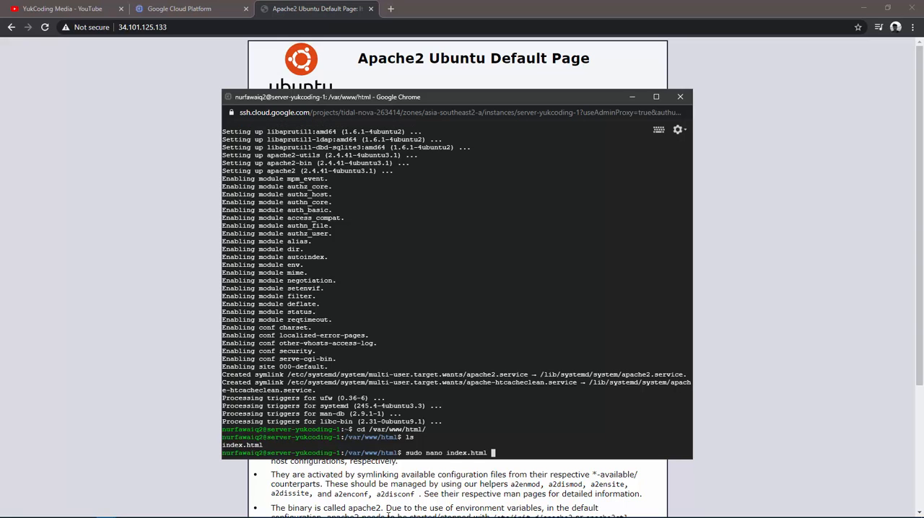
# Replace "Ubuntu" with "YukCoding" in the title tag of index.html so it reads "Apache2 YukCoding Default Page: It works".
pyautogui.press('Down')
pyautogui.press('Down')
pyautogui.press('Down')
pyautogui.press('Down')
pyautogui.press('Down')
pyautogui.press('Down')
pyautogui.press('Down')
pyautogui.press('Down')
pyautogui.press('Down')
pyautogui.press('Down')
pyautogui.press('Down')
pyautogui.press('Down')
pyautogui.press('Down')
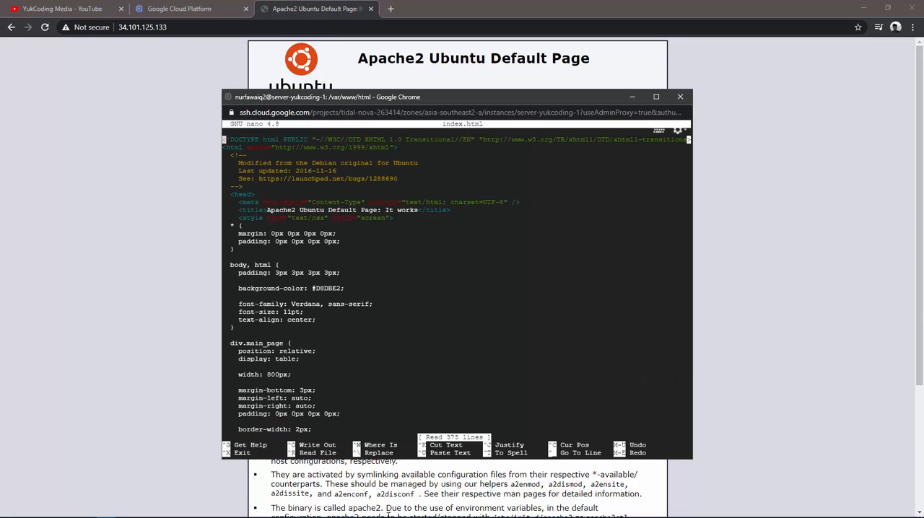
pyautogui.press('Up')
pyautogui.press('Up')
pyautogui.press('Up')
pyautogui.press('Up')
pyautogui.press('End')
pyautogui.press('Left')
pyautogui.press('Left')
pyautogui.press('Left')
pyautogui.press('Left')
pyautogui.press('Left')
pyautogui.press('Left')
pyautogui.press('Left')
pyautogui.press('Left')
pyautogui.press('Left')
pyautogui.press('Left')
pyautogui.press('Left')
pyautogui.press('Left')
pyautogui.press('Left')
pyautogui.press('Left')
pyautogui.press('Left')
pyautogui.press('Left')
pyautogui.press('Left')
pyautogui.press('Left')
pyautogui.press('Left')
pyautogui.press('Left')
pyautogui.press('Left')
pyautogui.press('Left')
pyautogui.press('Left')
pyautogui.press('Left')
pyautogui.press('Left')
pyautogui.press('Left')
pyautogui.press('Left')
pyautogui.press('Left')
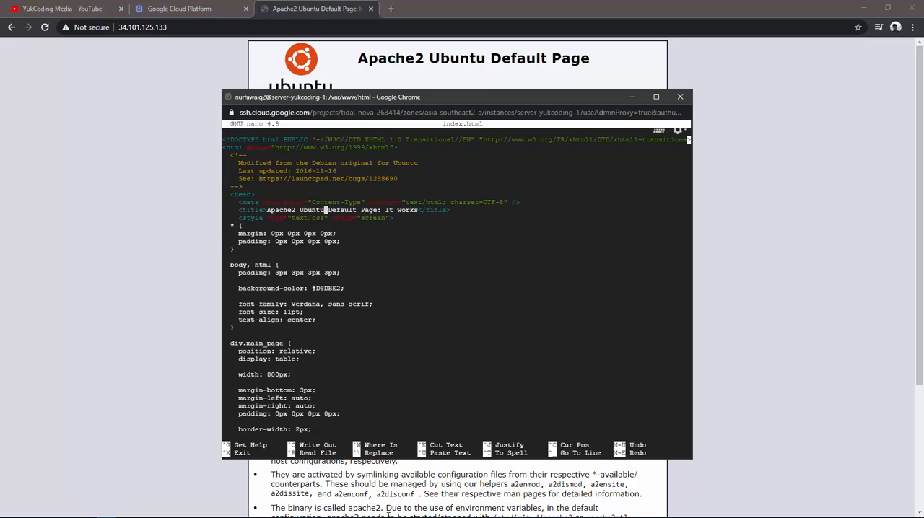
pyautogui.press('BackSpace')
pyautogui.press('BackSpace')
pyautogui.press('BackSpace')
pyautogui.press('BackSpace')
pyautogui.press('BackSpace')
pyautogui.press('BackSpace')
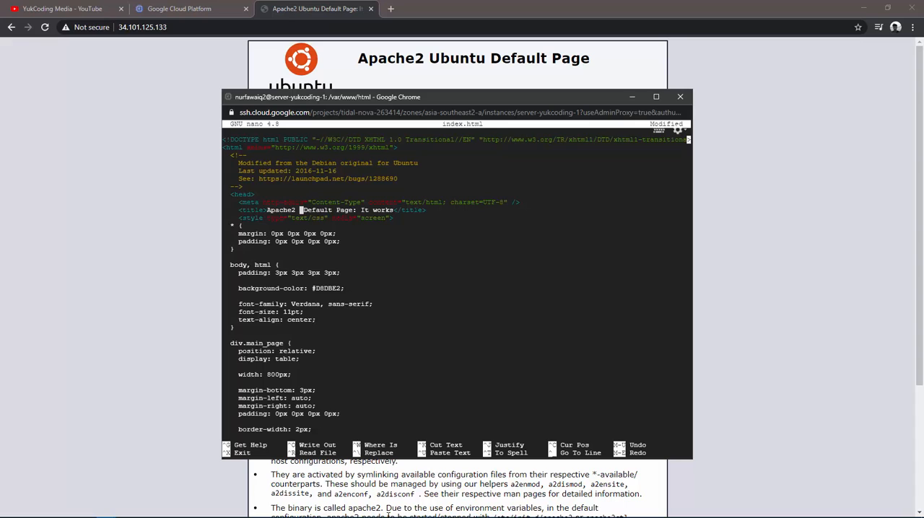
pyautogui.write('YukCoding')
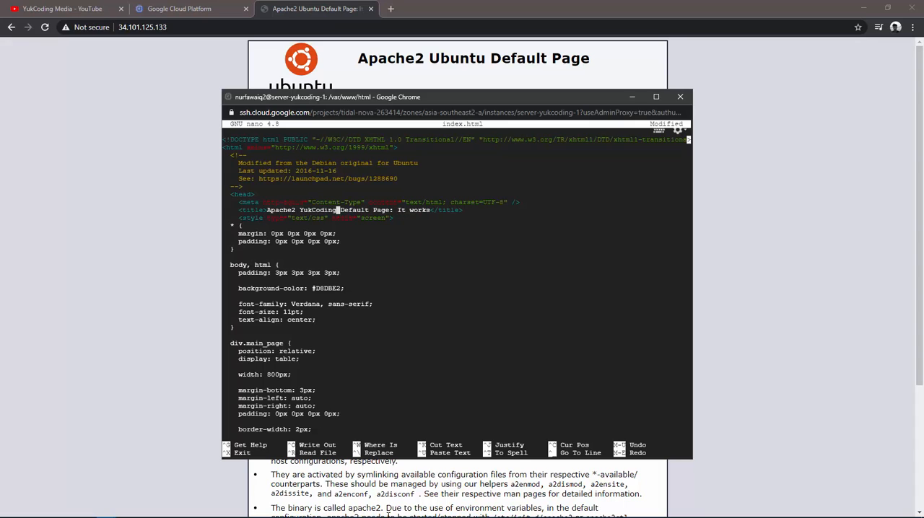
# Save index.html under the same name while exiting nano, and reload the server's page in the browser to check the title.
pyautogui.hotkey('ctrl', 'x')
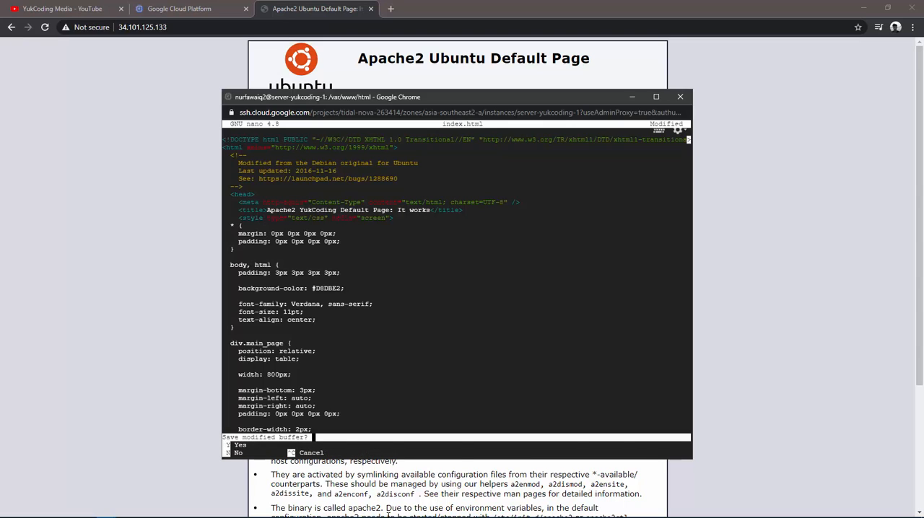
pyautogui.press('y')
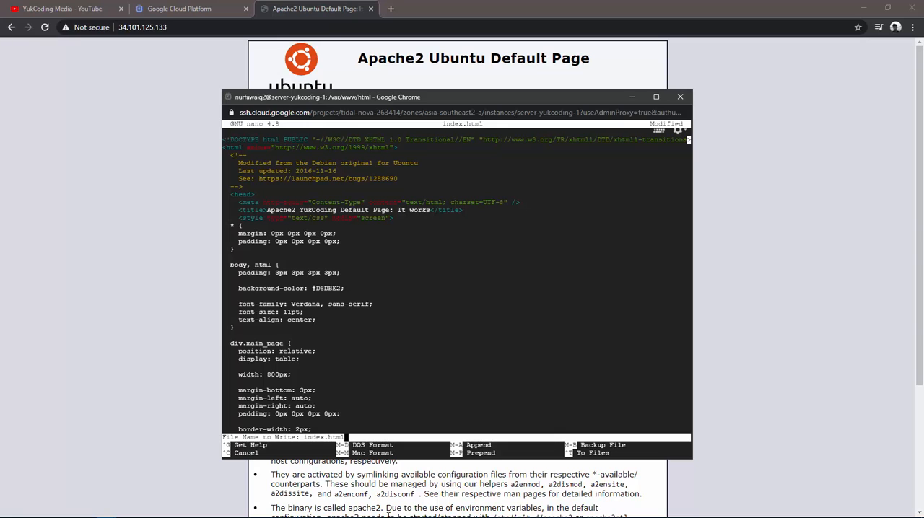
pyautogui.press('Return')
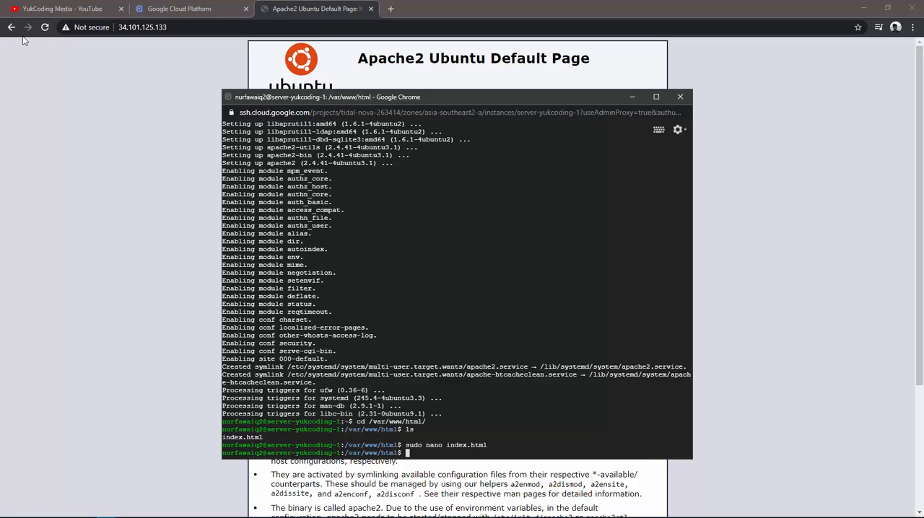
pyautogui.click(44, 27)
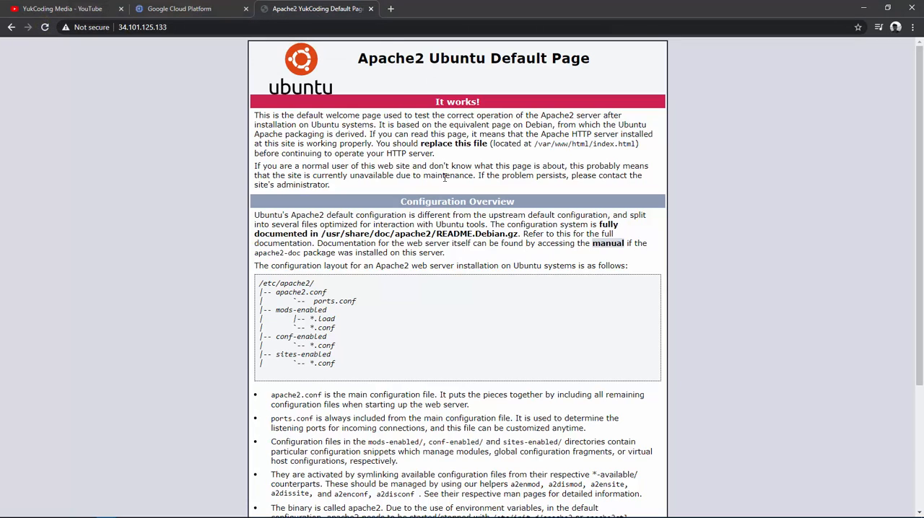
pyautogui.hotkey('alt', 'Tab')
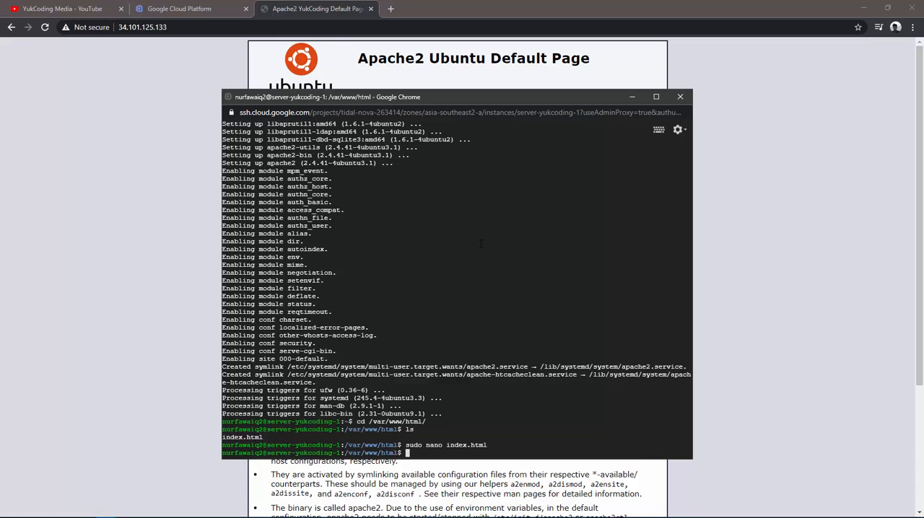